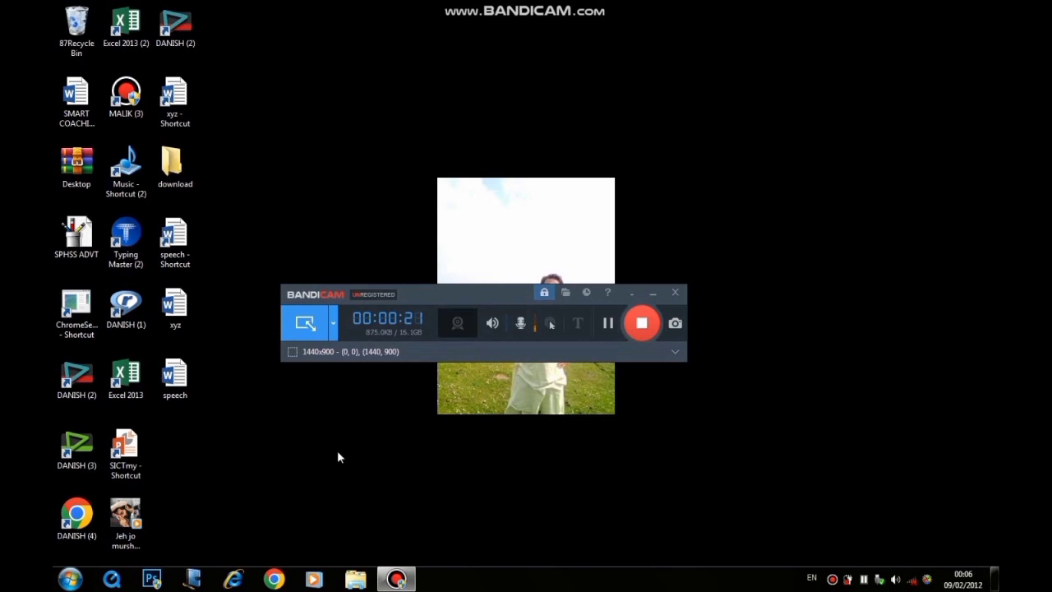
Launch Word through the winword program search, create a blank document and dismiss the Office activation wizard.
left_click(72, 578)
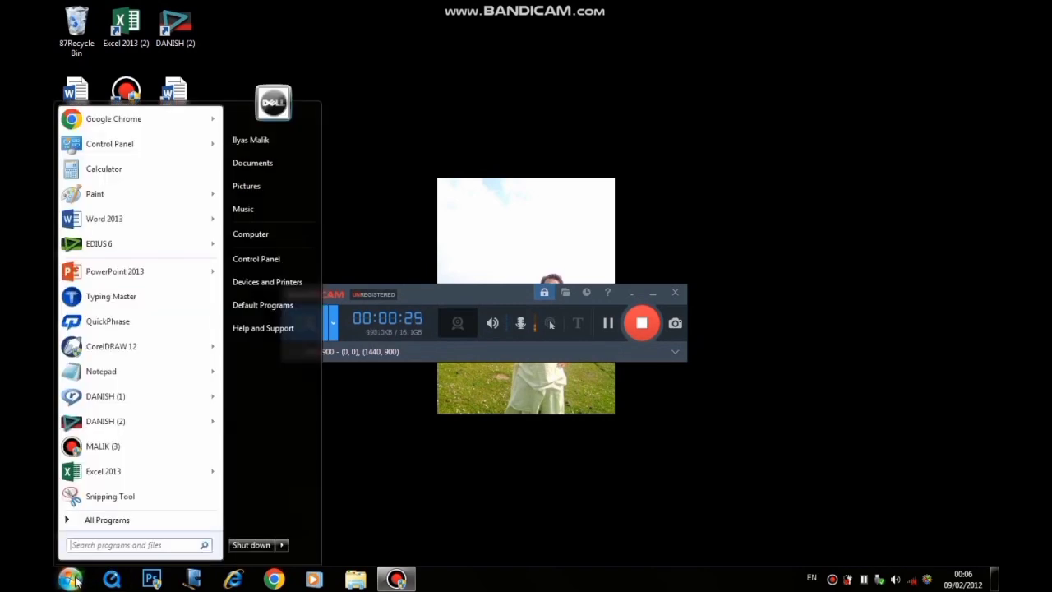
left_click(114, 544)
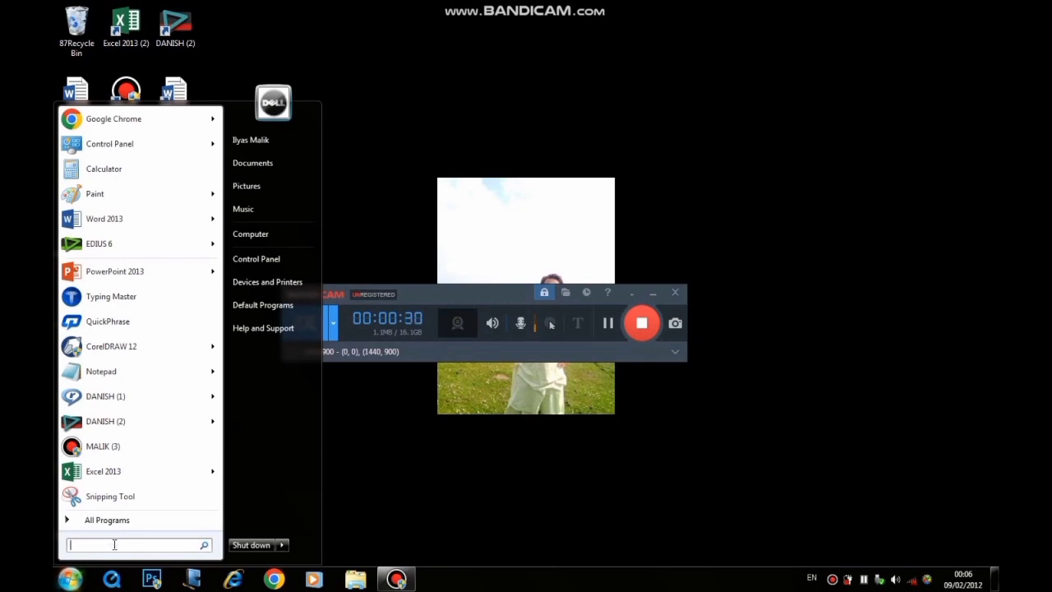
type("winword")
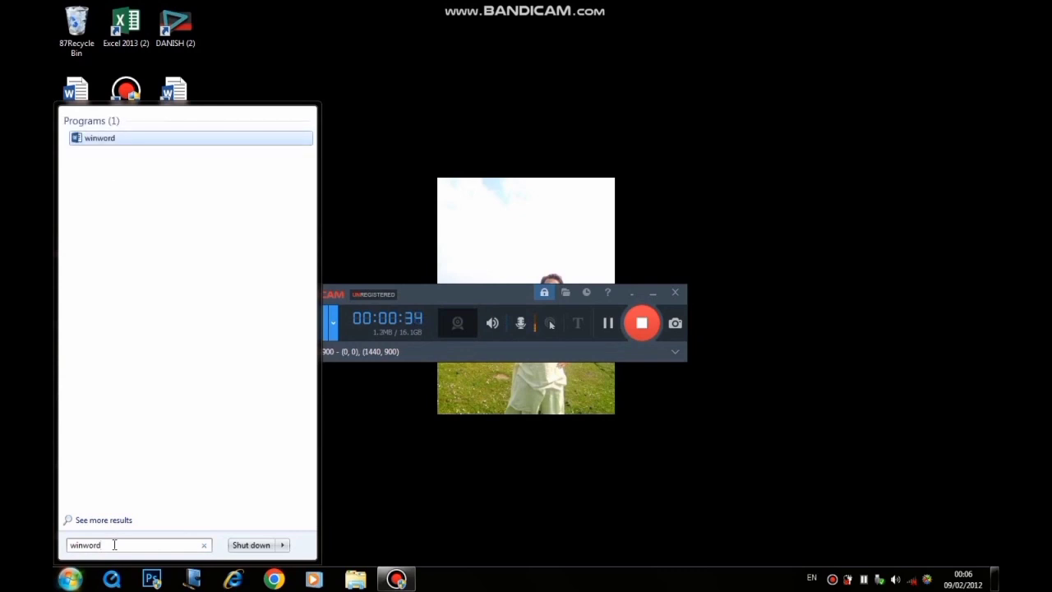
key("Return")
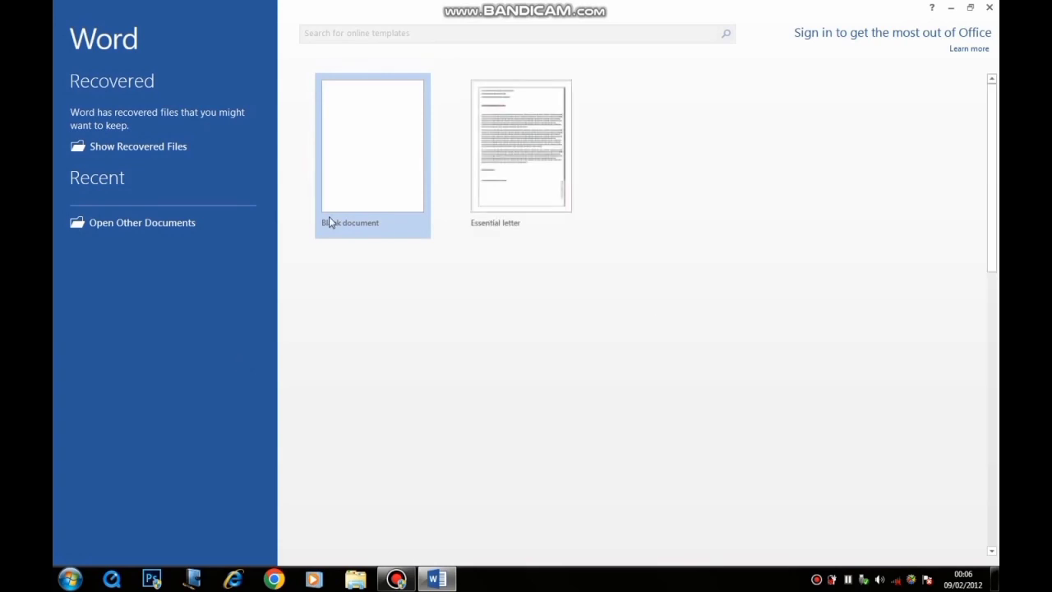
left_click(367, 186)
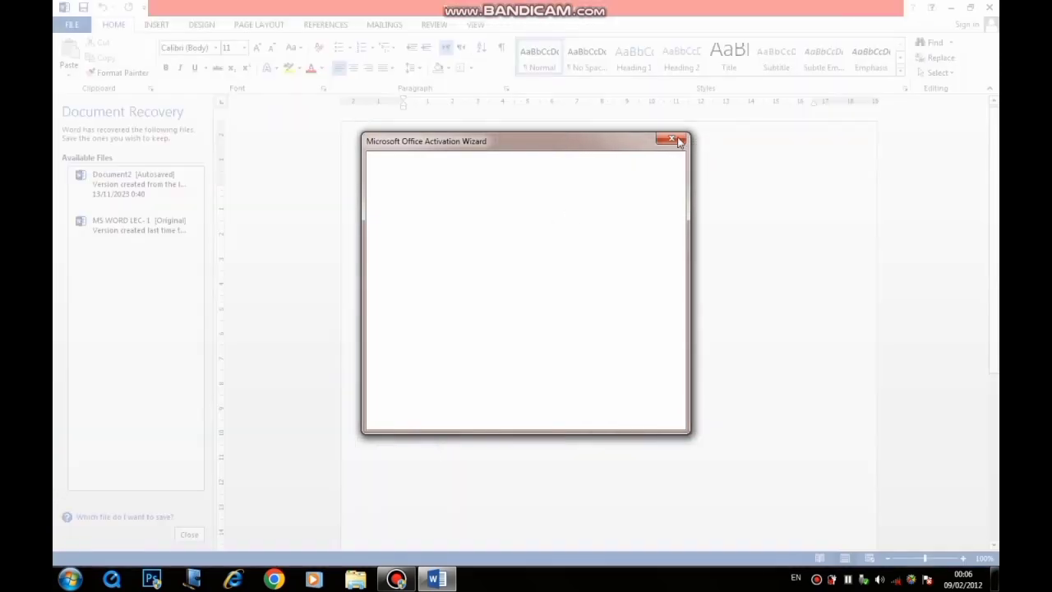
left_click(678, 138)
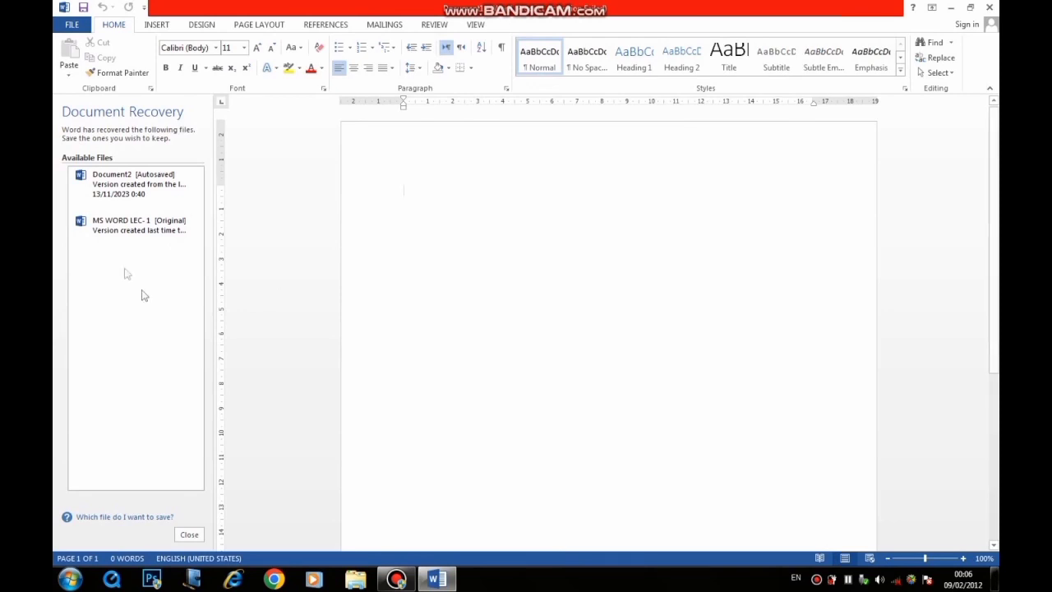
Open the recovered file MS WORD LEC- 1 and read through it from the title page to the Topics page.
left_click(119, 235)
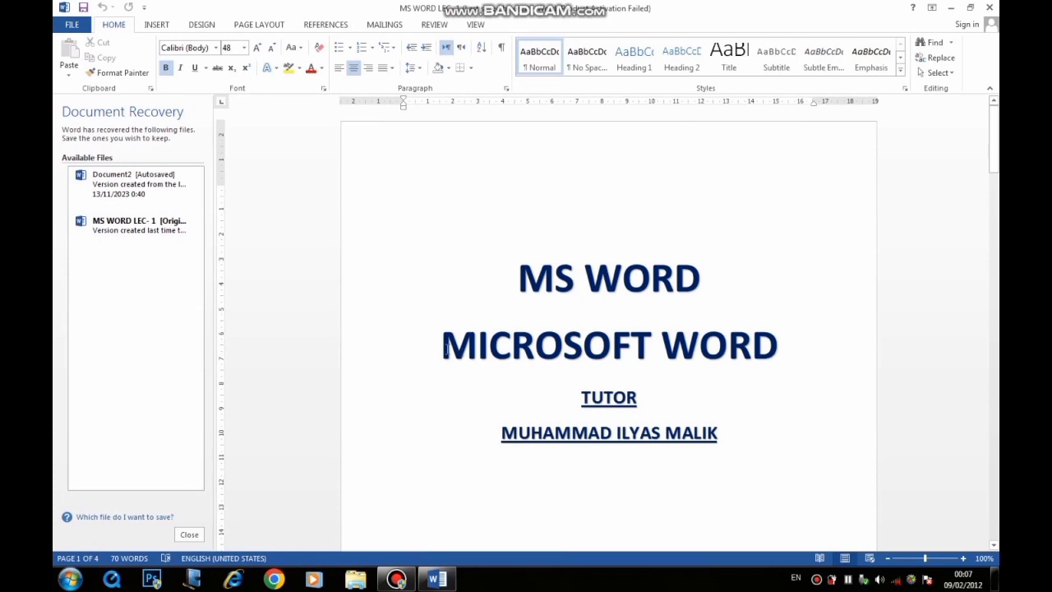
left_click_drag(443, 348, 648, 364)
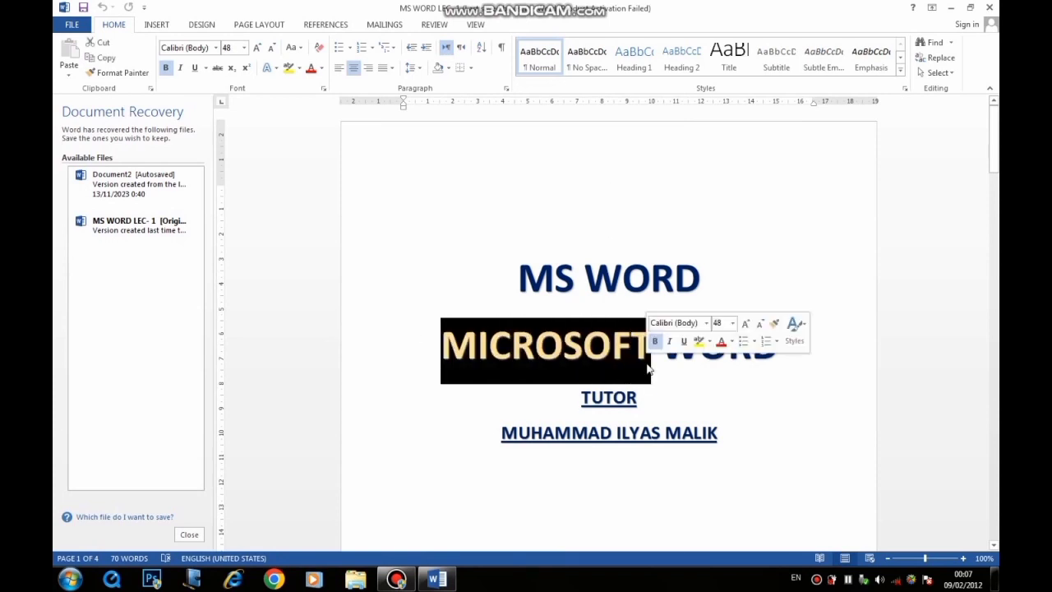
left_click(702, 391)
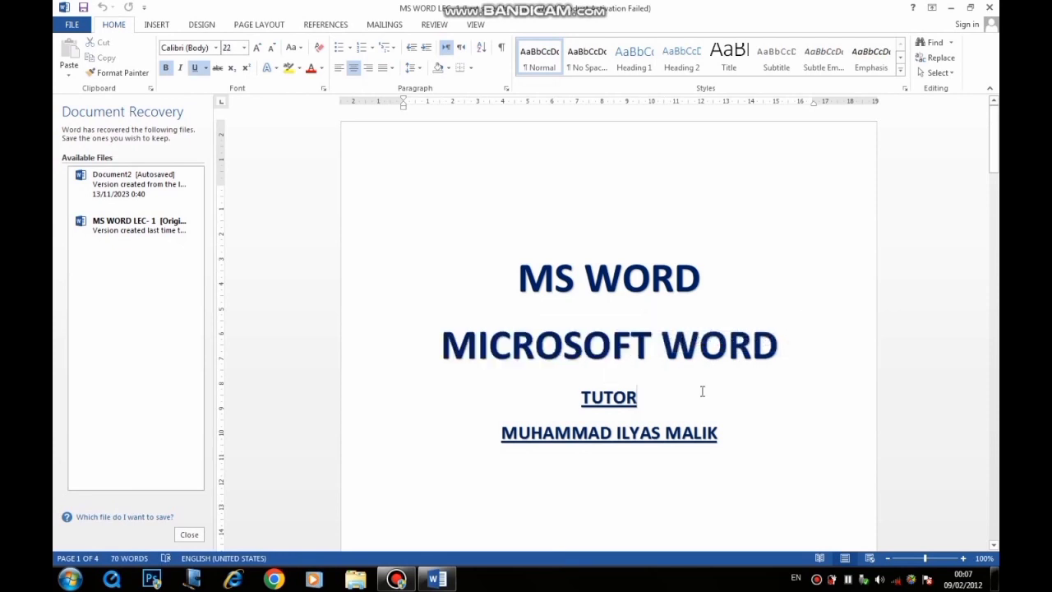
left_click_drag(993, 144, 995, 283)
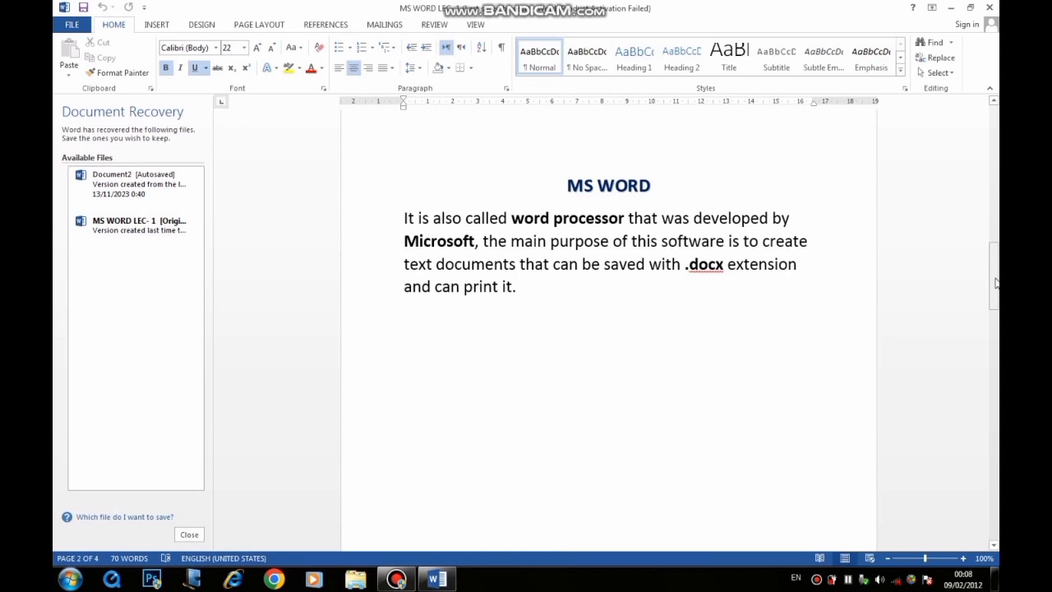
left_click_drag(996, 283, 995, 348)
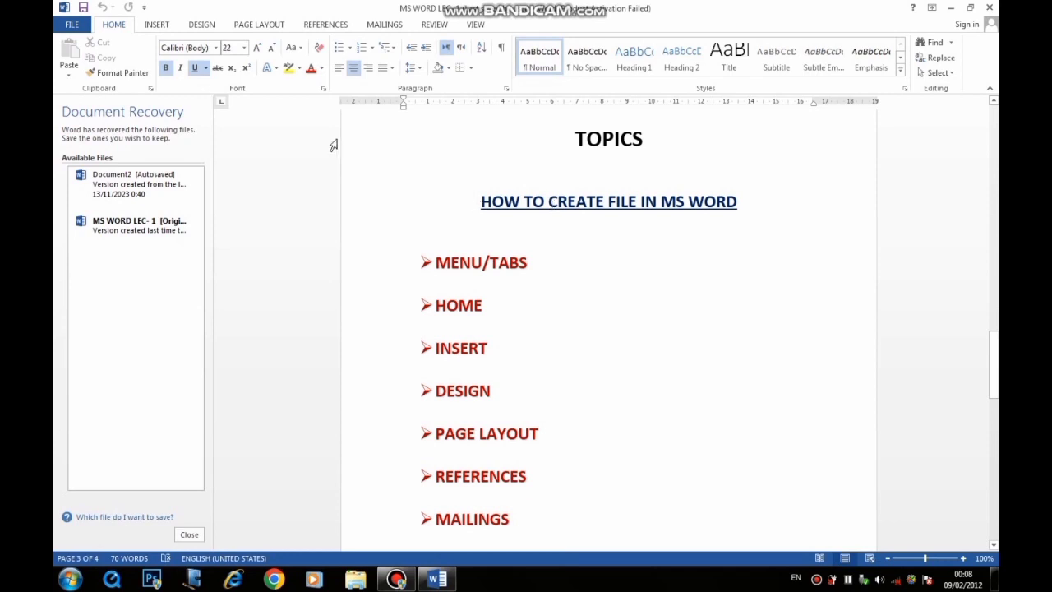
Examine the commands offered under Insert, Design, Page Layout, References, Mailings, Review and View.
left_click(158, 26)
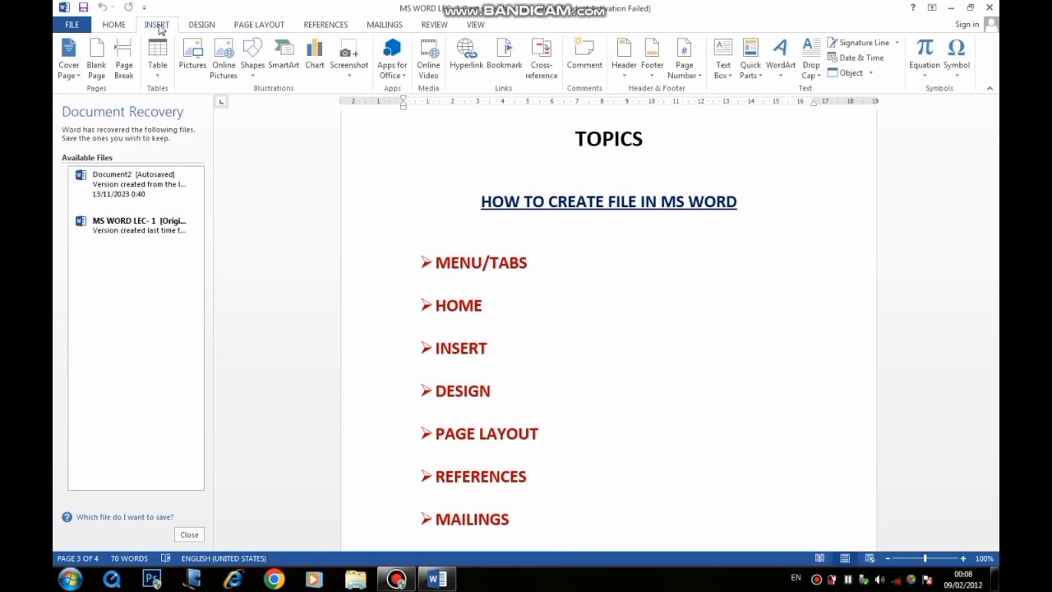
left_click(203, 25)
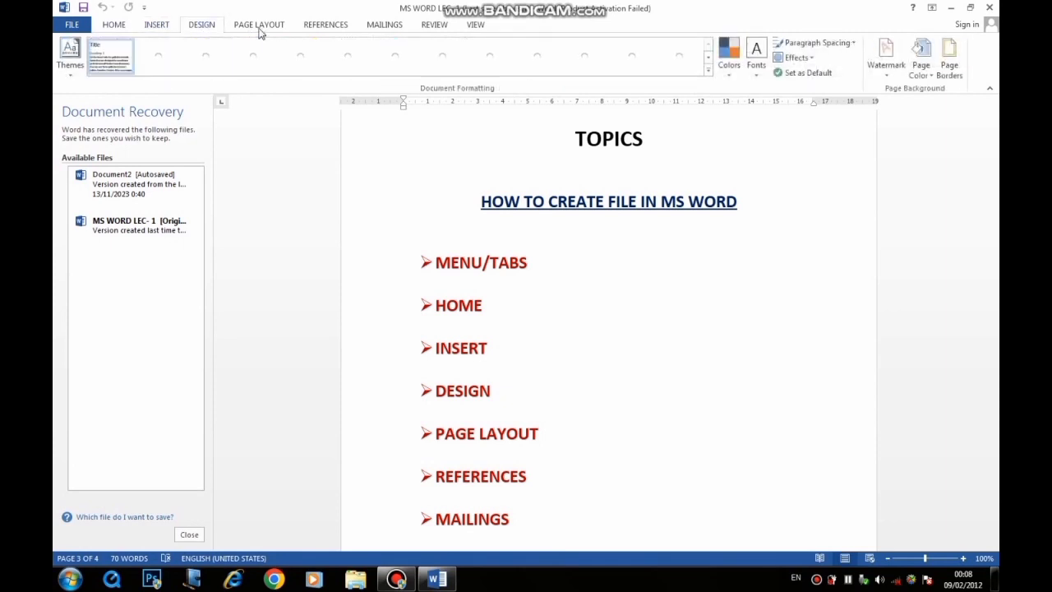
left_click(259, 28)
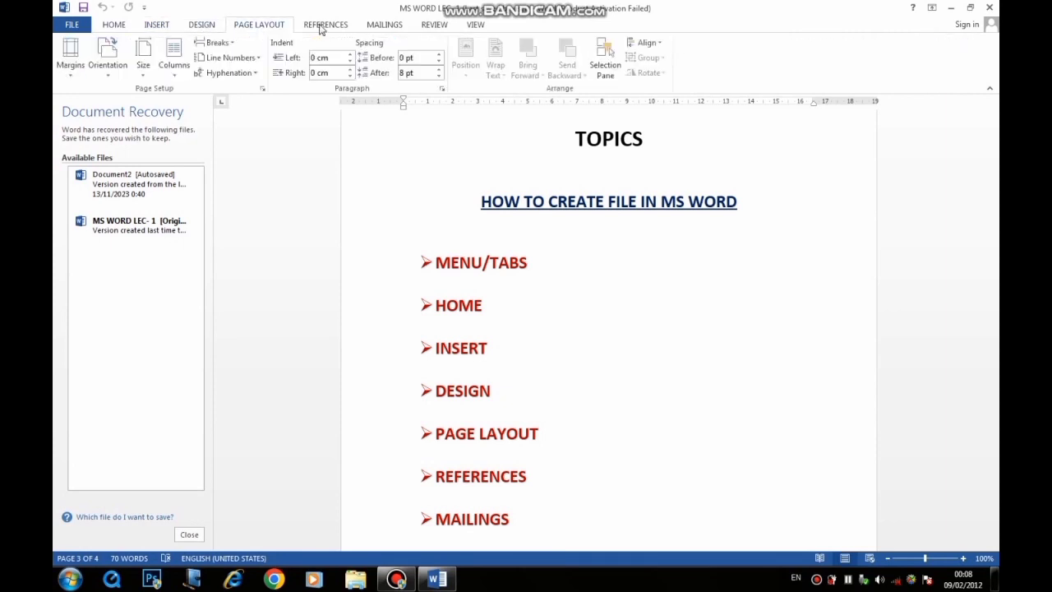
left_click(323, 26)
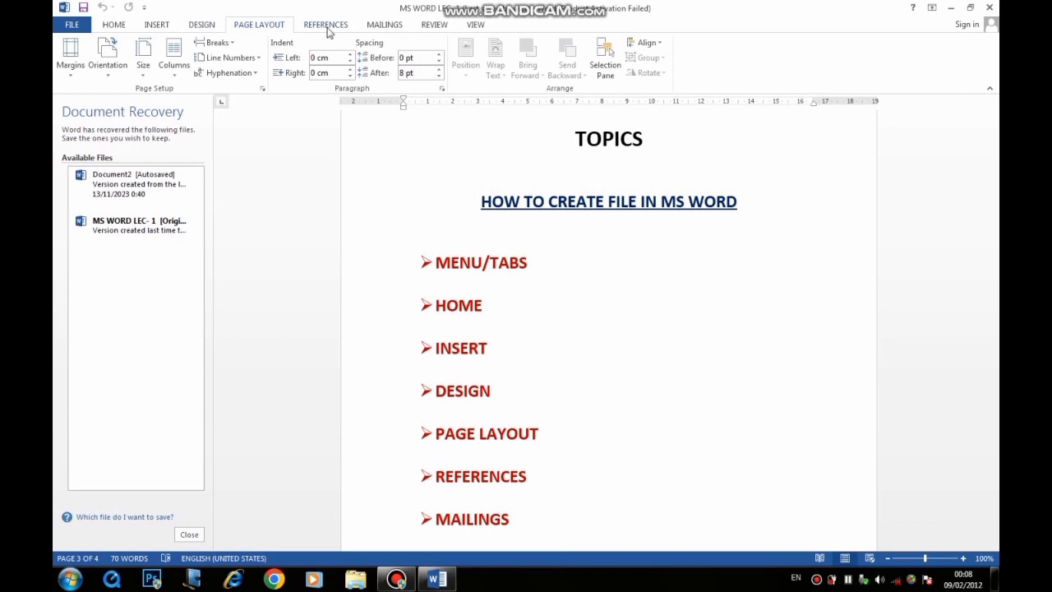
left_click(383, 29)
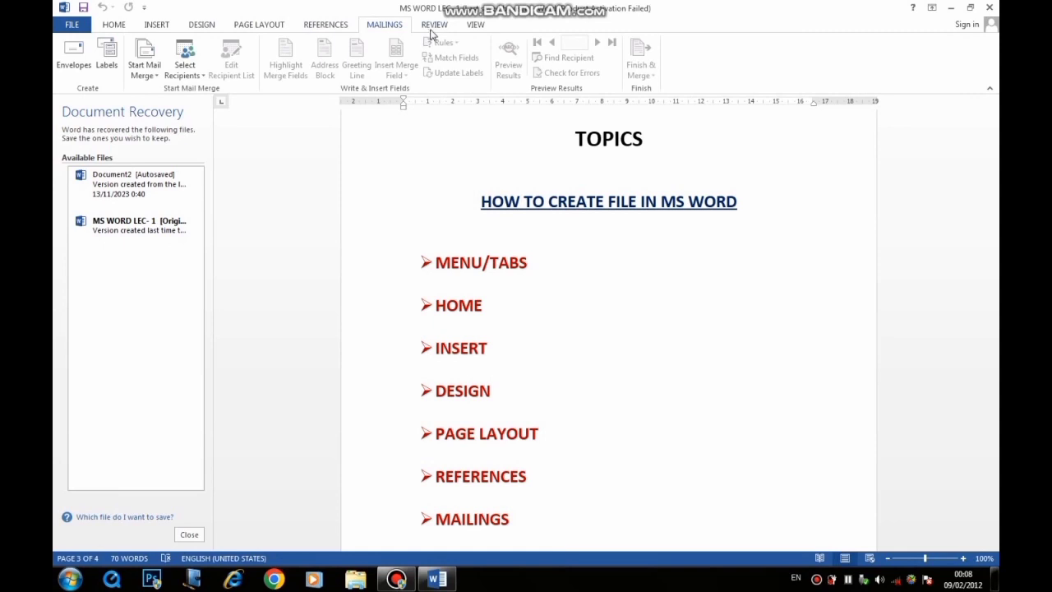
left_click(433, 28)
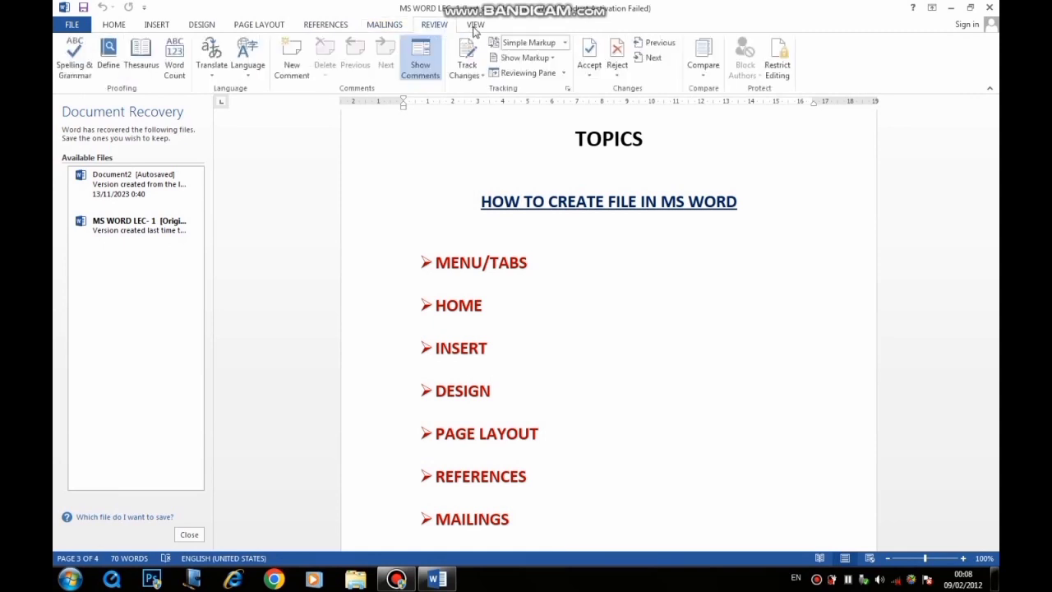
left_click(475, 25)
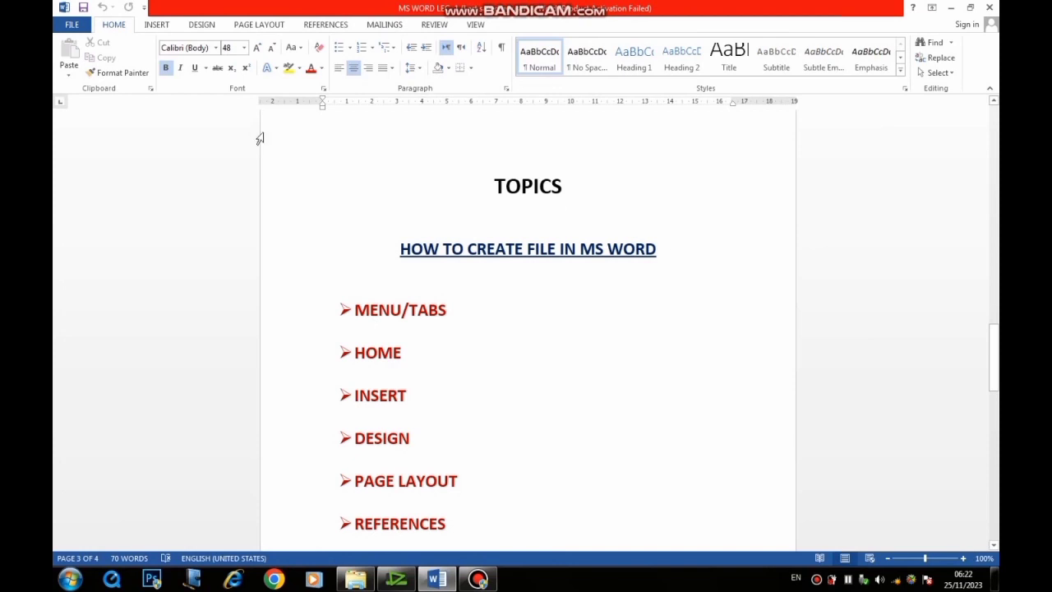
Create a new blank document and enter the text "What is Computer?" on its first line.
left_click(73, 26)
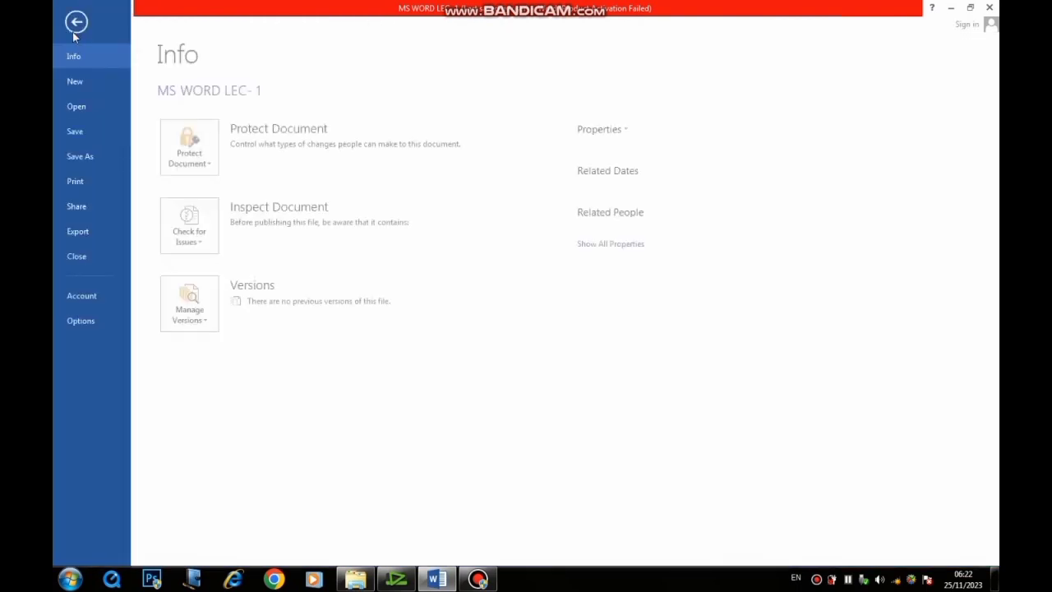
left_click(77, 84)
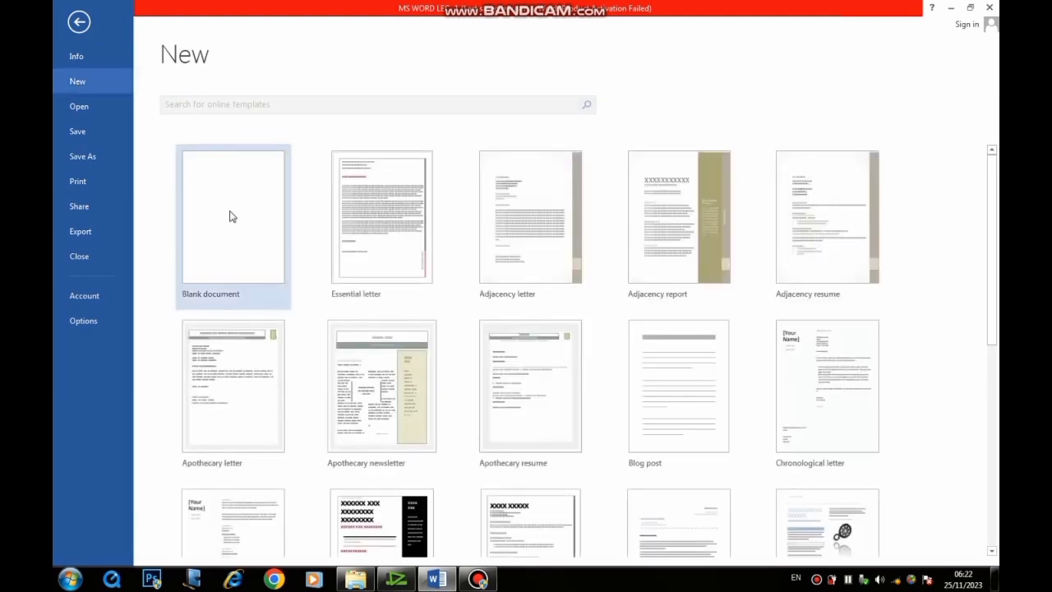
left_click(230, 216)
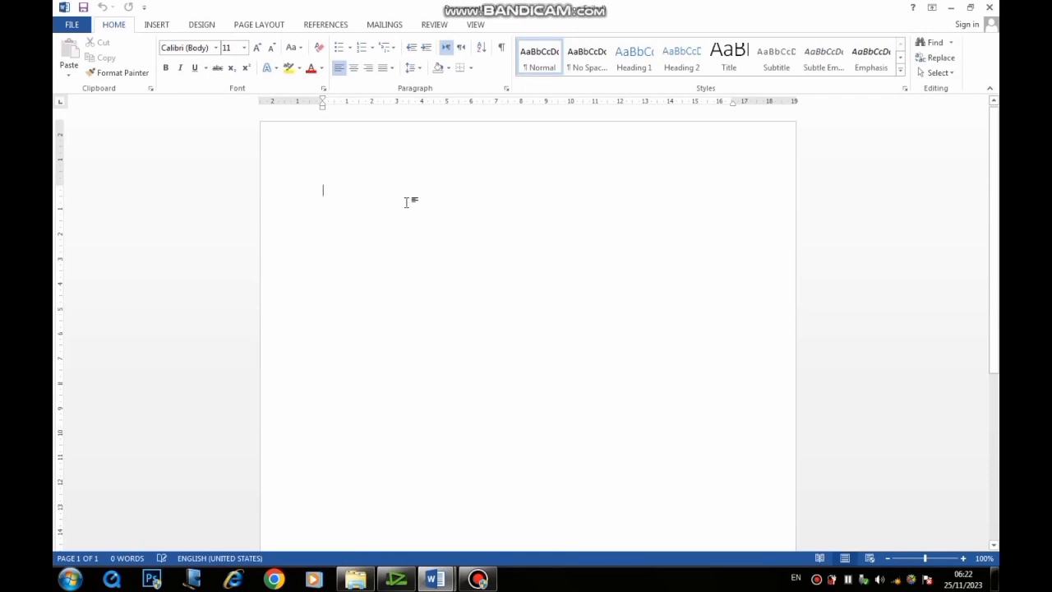
type("hat is")
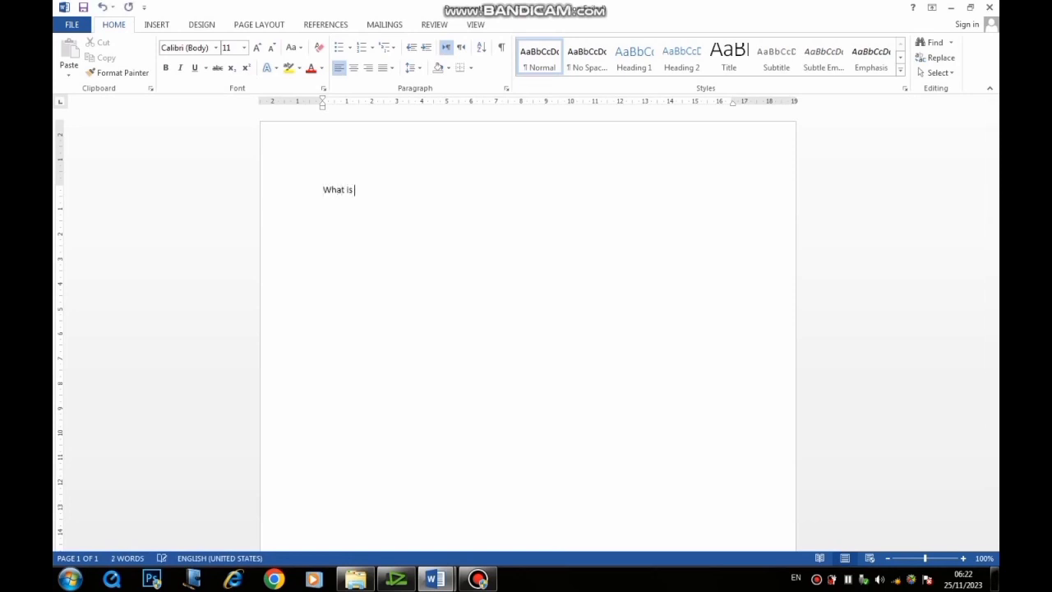
type(" Computer?")
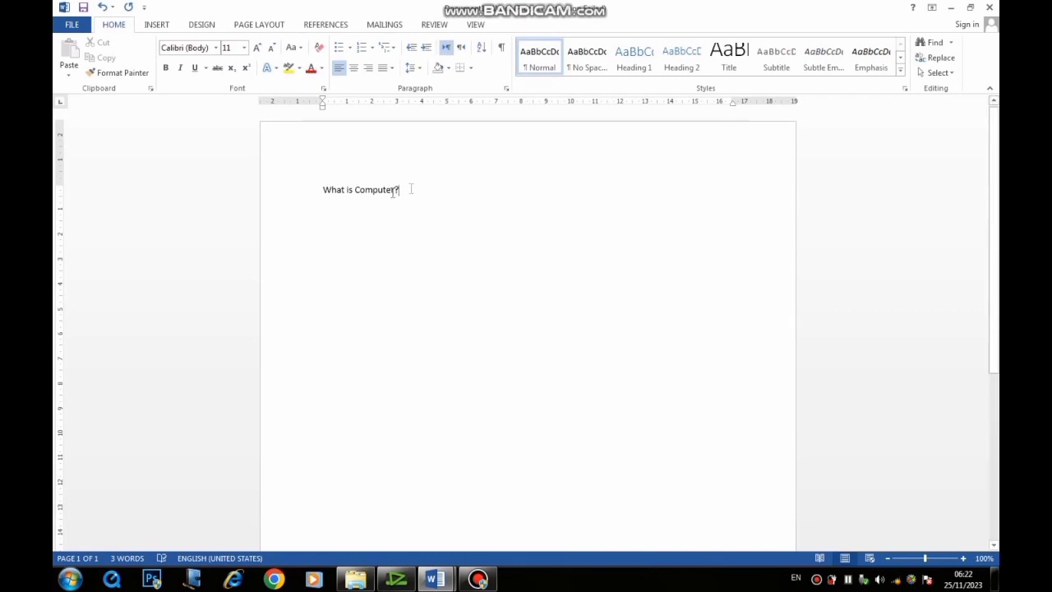
Set the line "What is Computer?" to font size 26 and the Andalus font.
left_click_drag(373, 182, 326, 184)
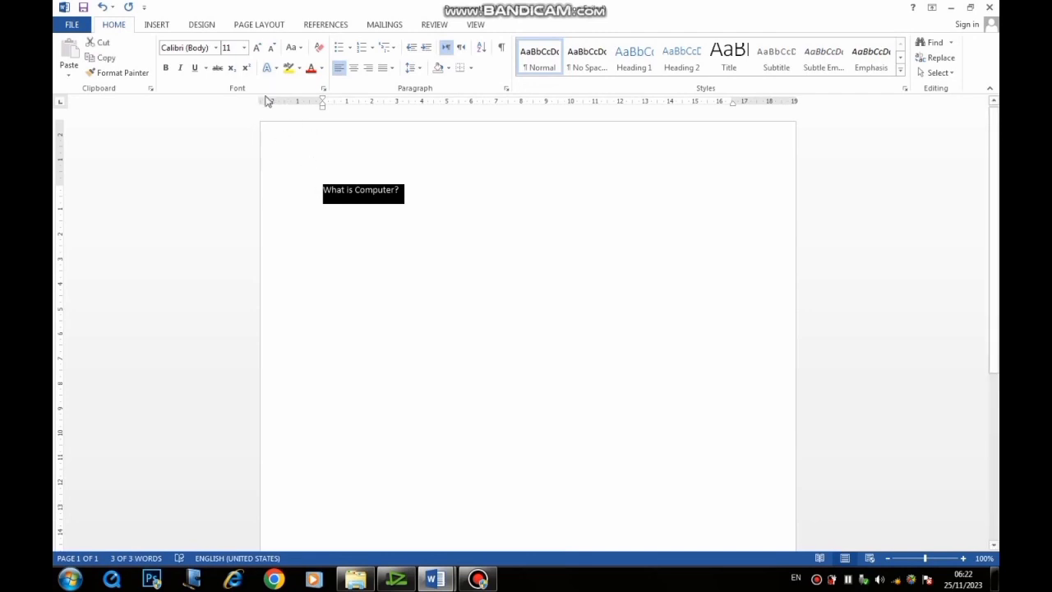
left_click(244, 49)
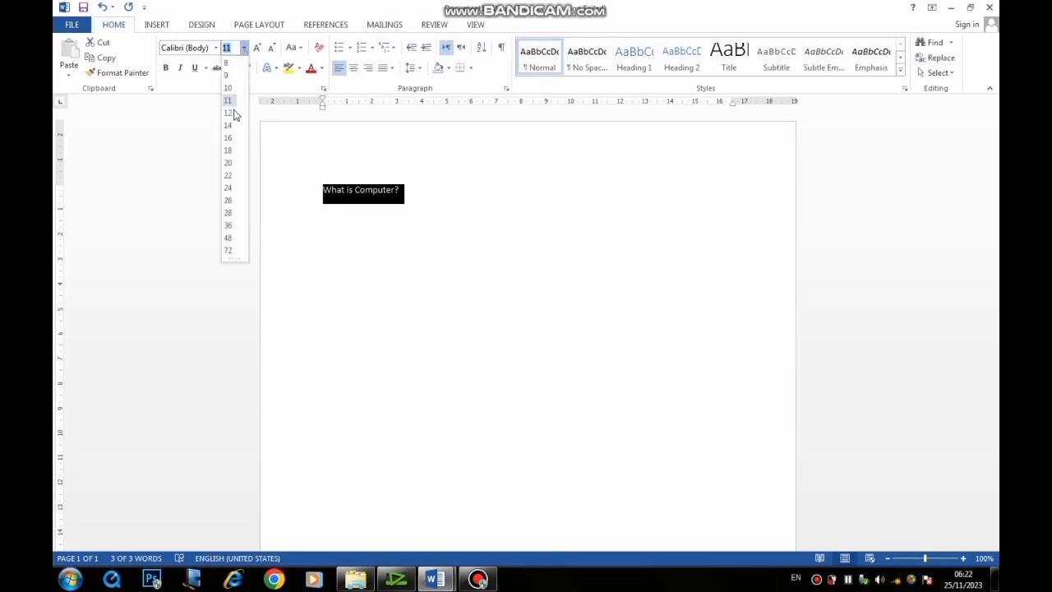
left_click(231, 201)
left_click(226, 203)
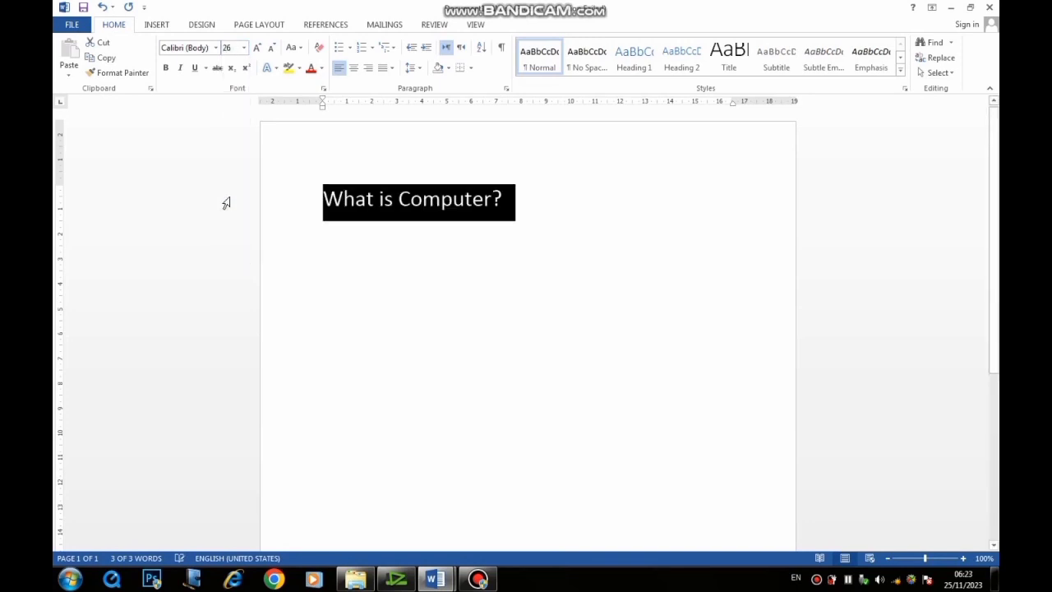
left_click(216, 50)
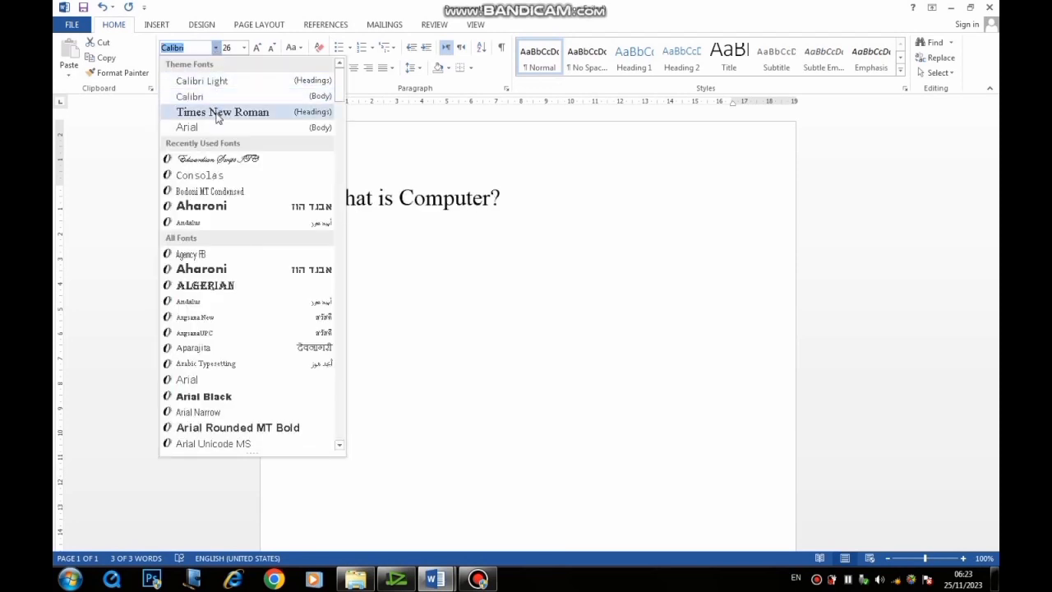
left_click(214, 229)
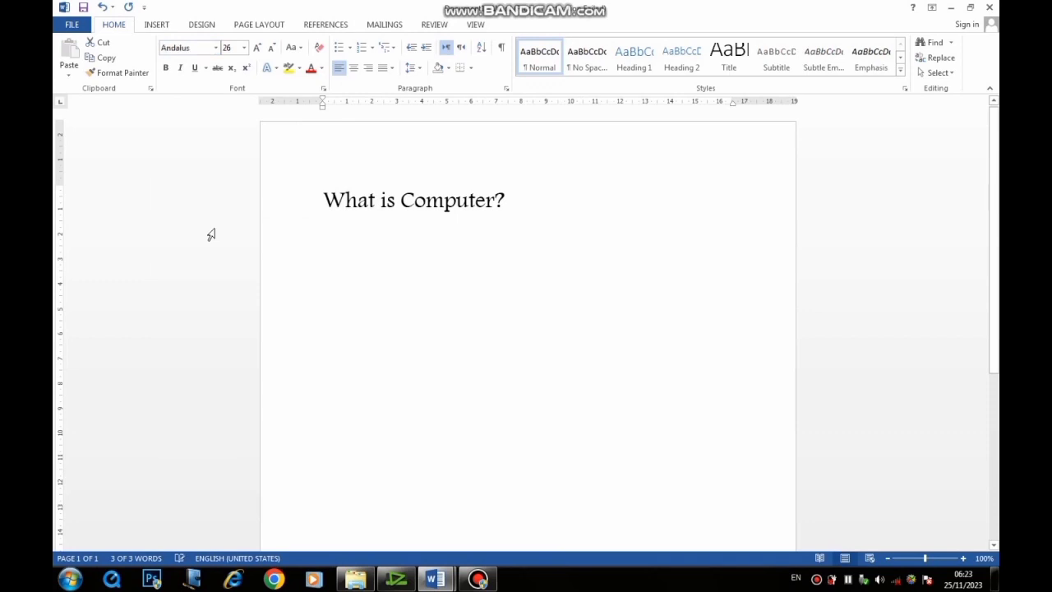
left_click(441, 250)
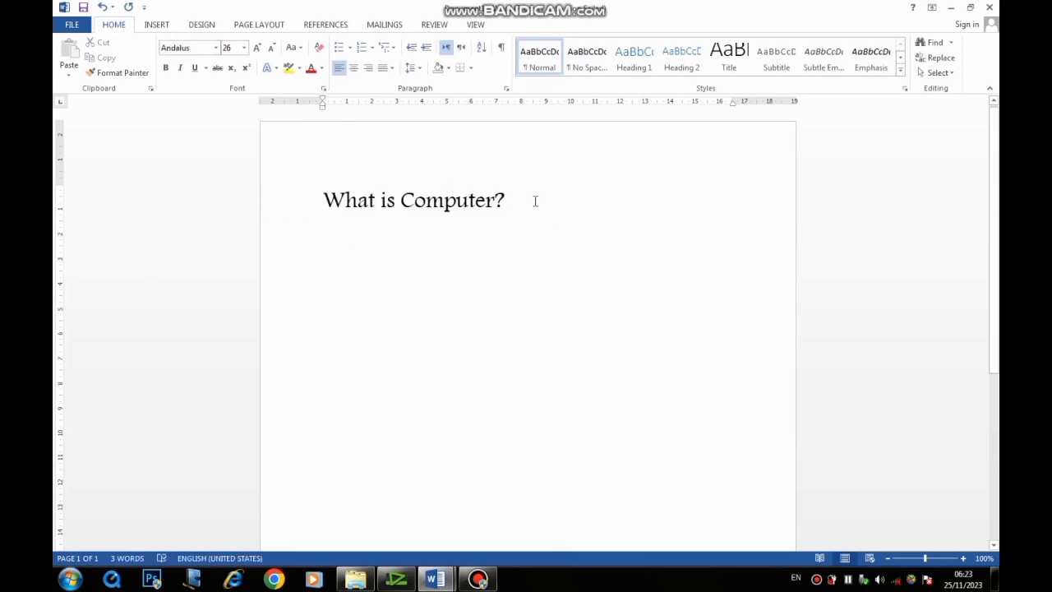
Colour the line "What is Computer?" with the standard dark blue and make it bold.
left_click_drag(535, 199, 310, 168)
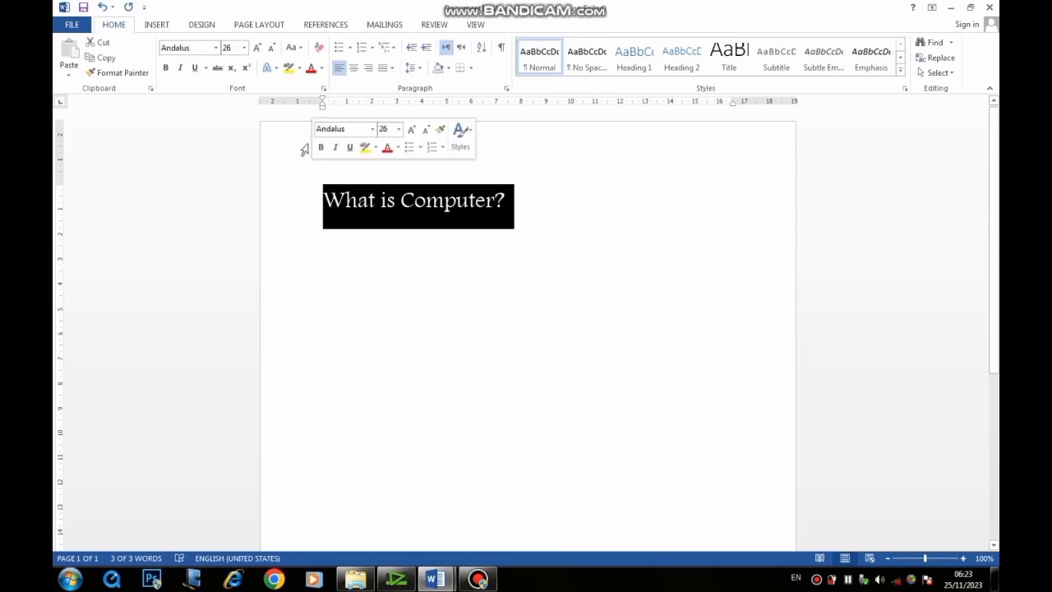
left_click(322, 68)
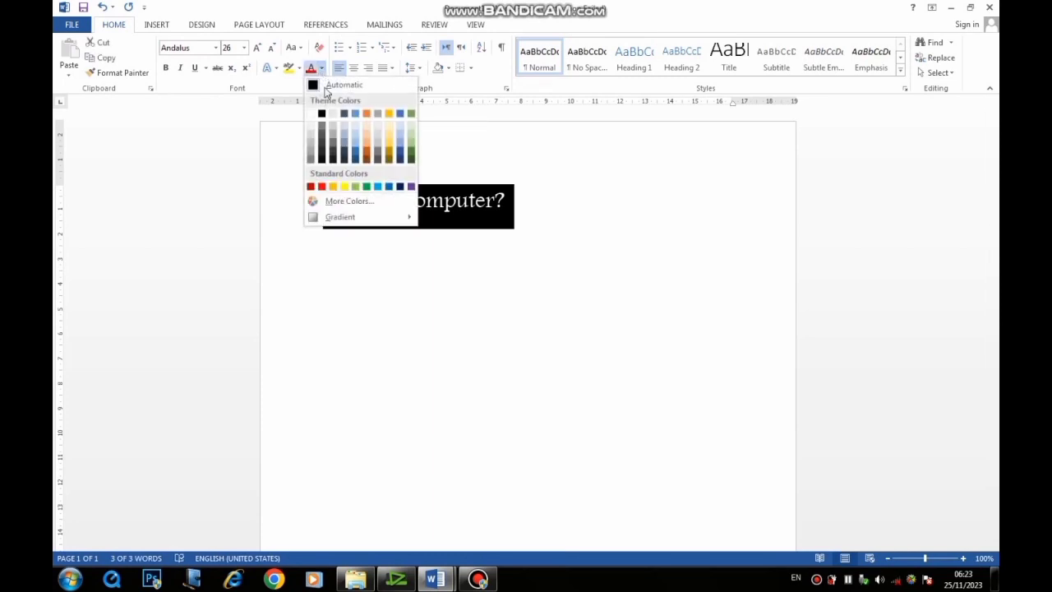
left_click(401, 188)
left_click(488, 244)
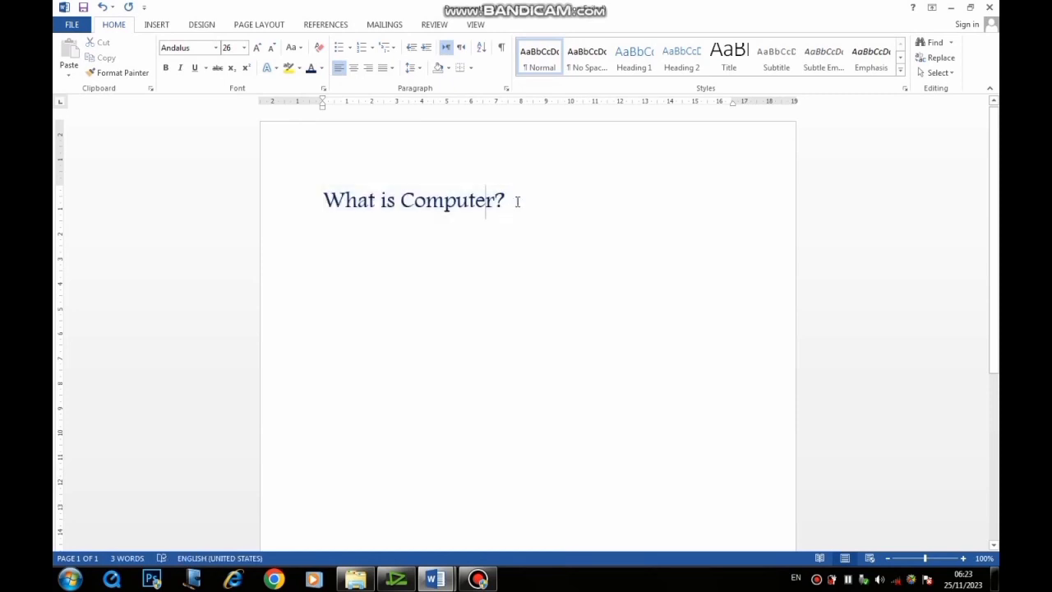
left_click_drag(517, 200, 301, 178)
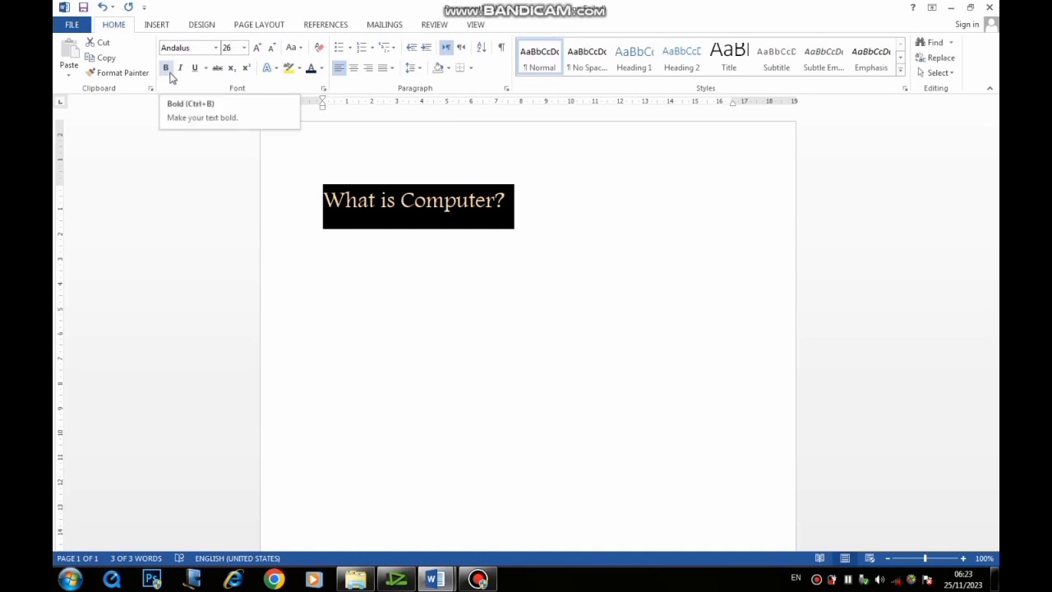
left_click(167, 68)
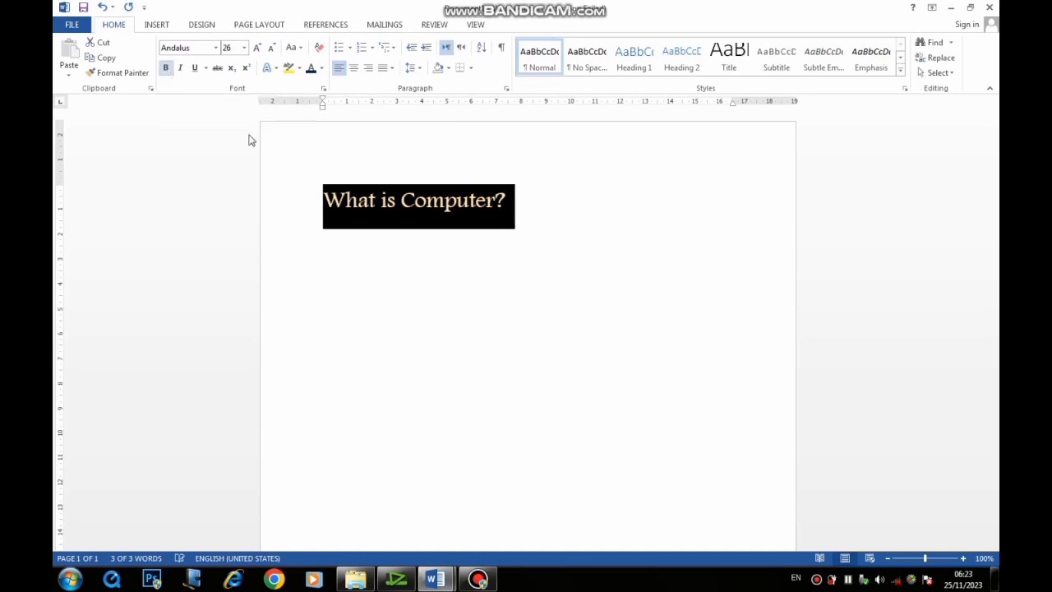
left_click(362, 227)
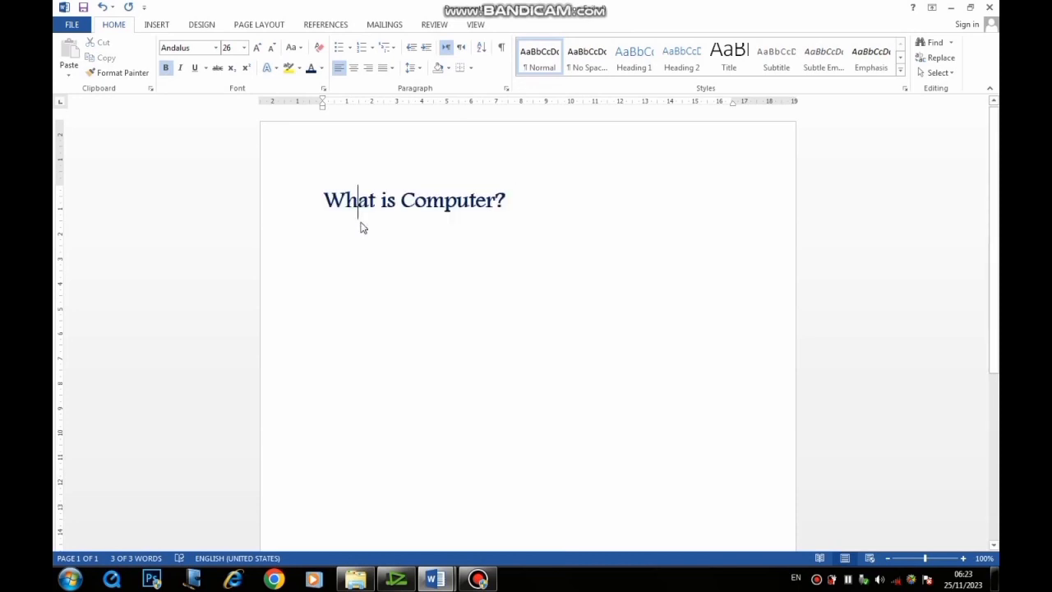
Make the line "What is Computer?" italic and underline it.
triple_click(516, 198)
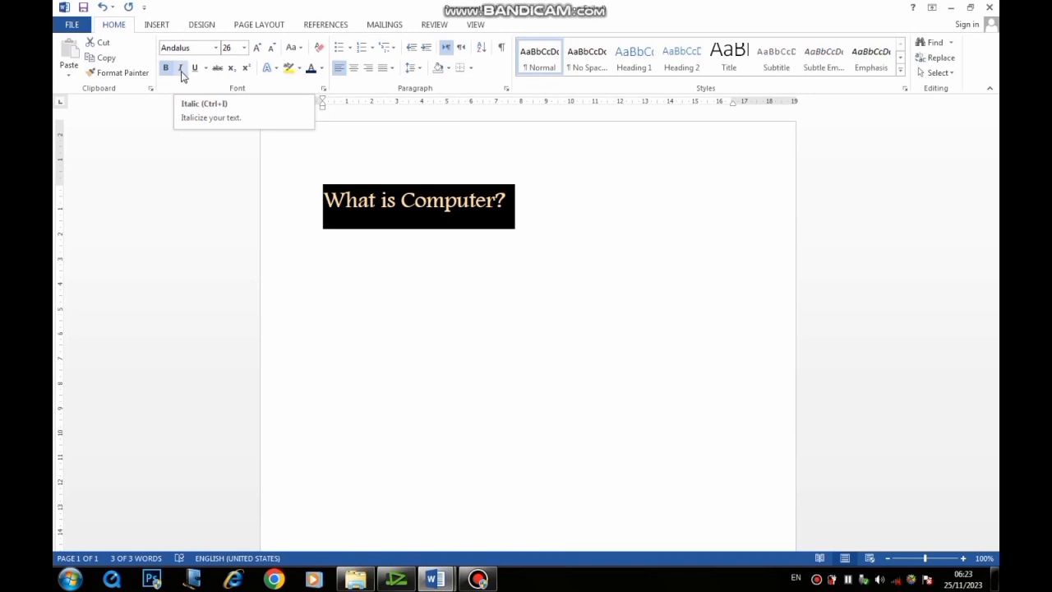
left_click(180, 68)
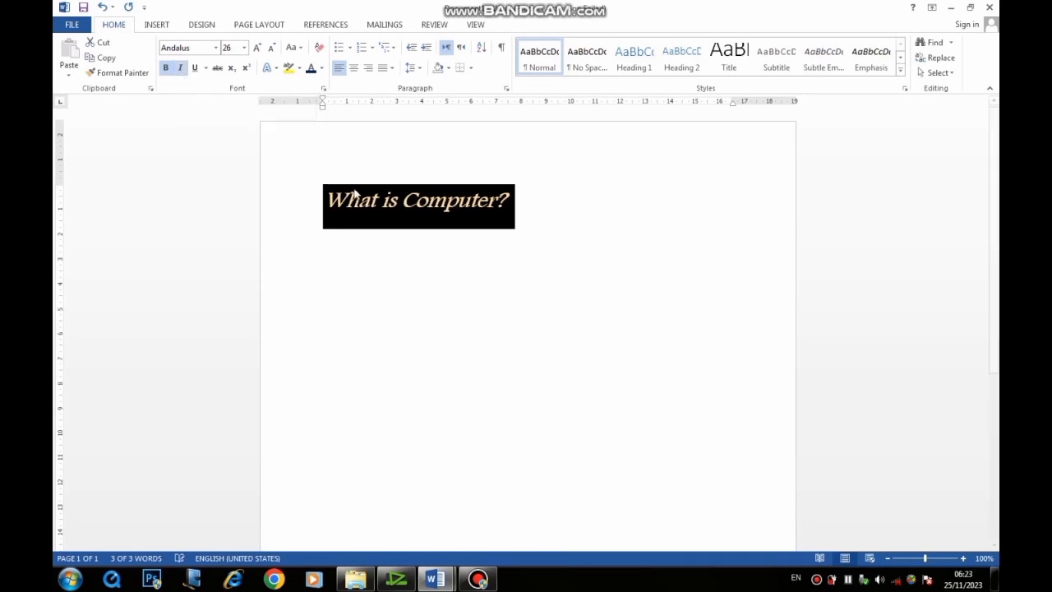
left_click(422, 237)
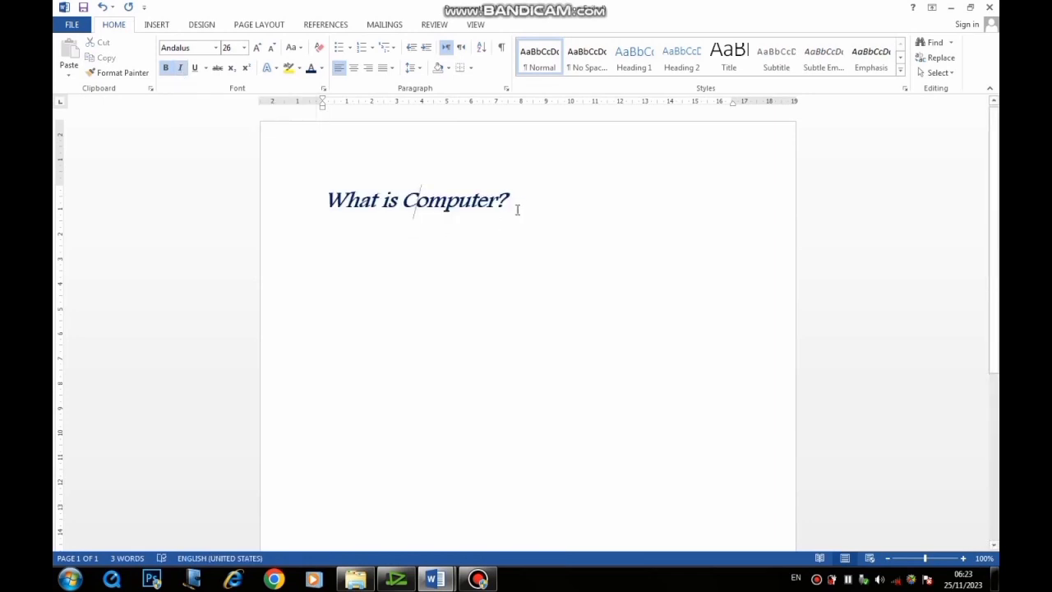
left_click_drag(517, 210, 322, 205)
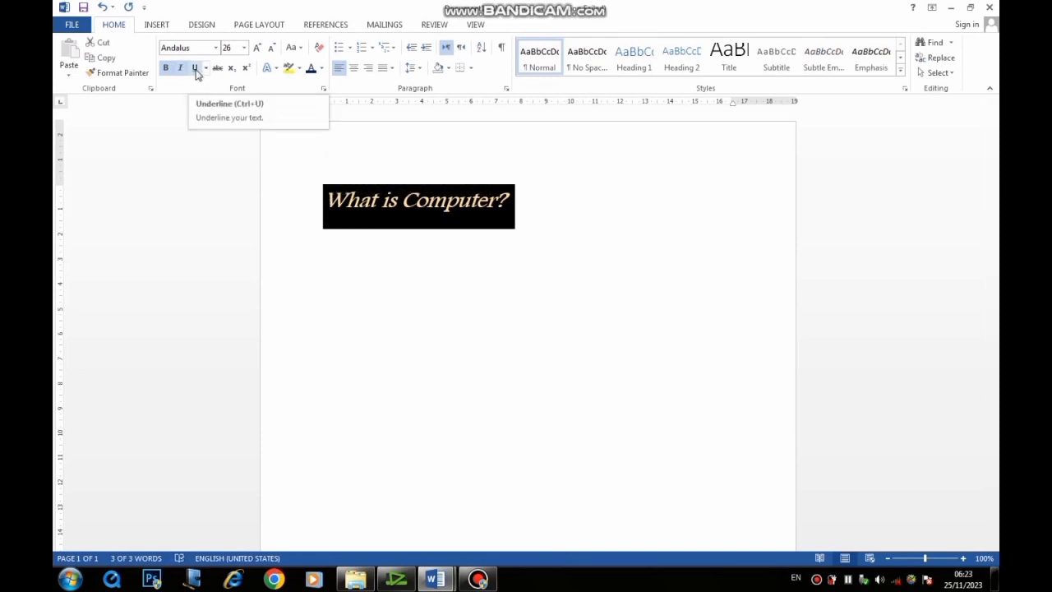
left_click(195, 69)
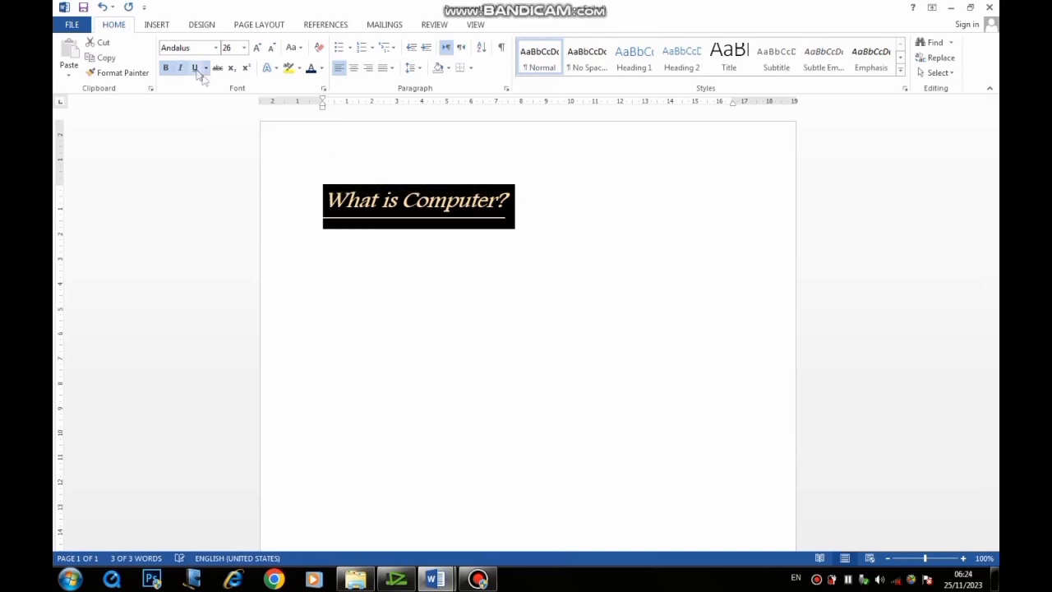
left_click(458, 218)
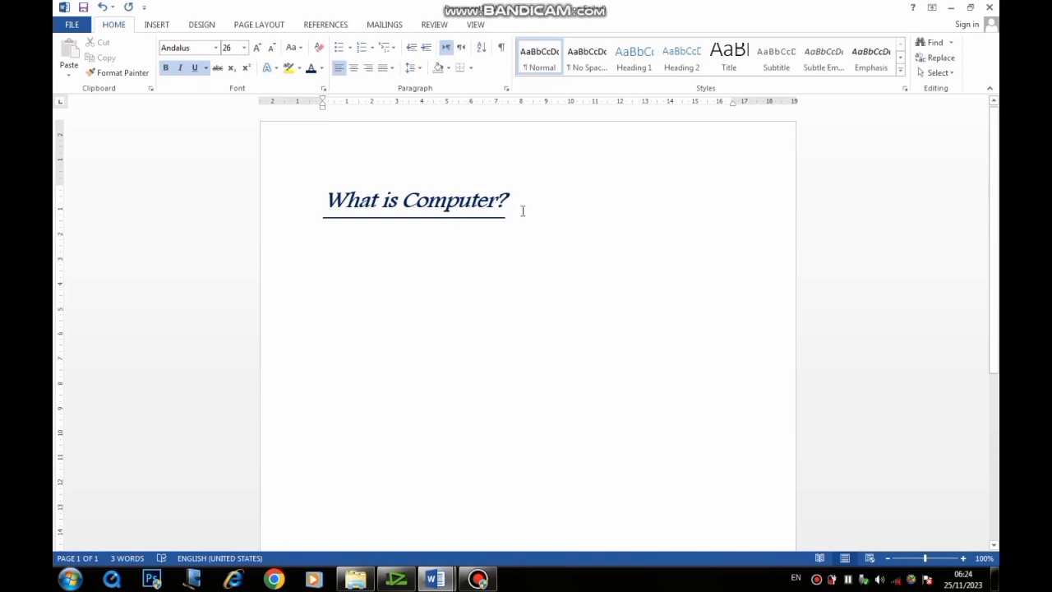
Enlarge the line "What is Computer?" in successive increments to font size 80.
left_click_drag(517, 209, 322, 187)
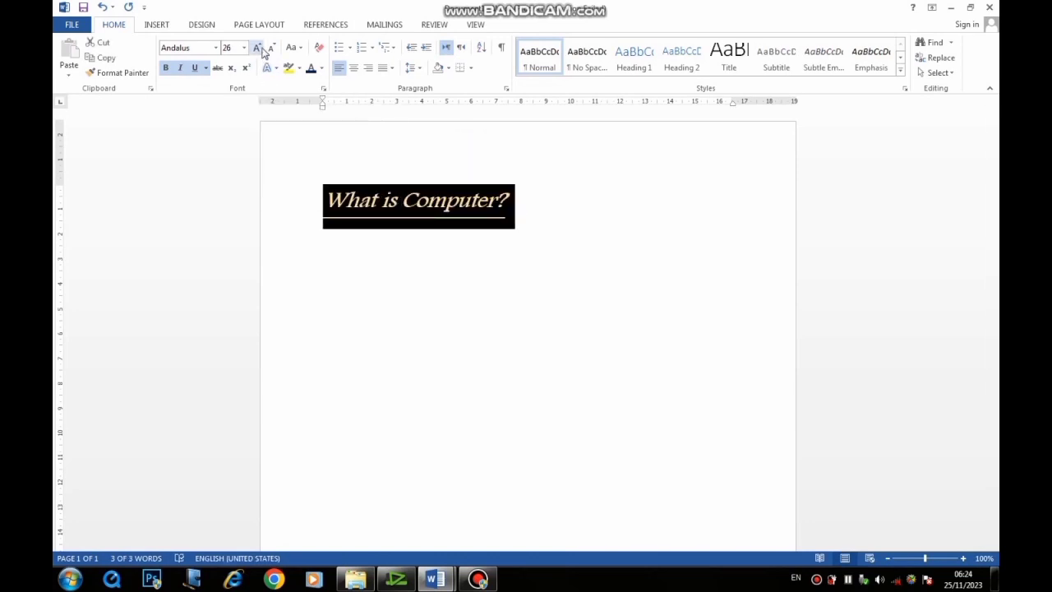
left_click(257, 48)
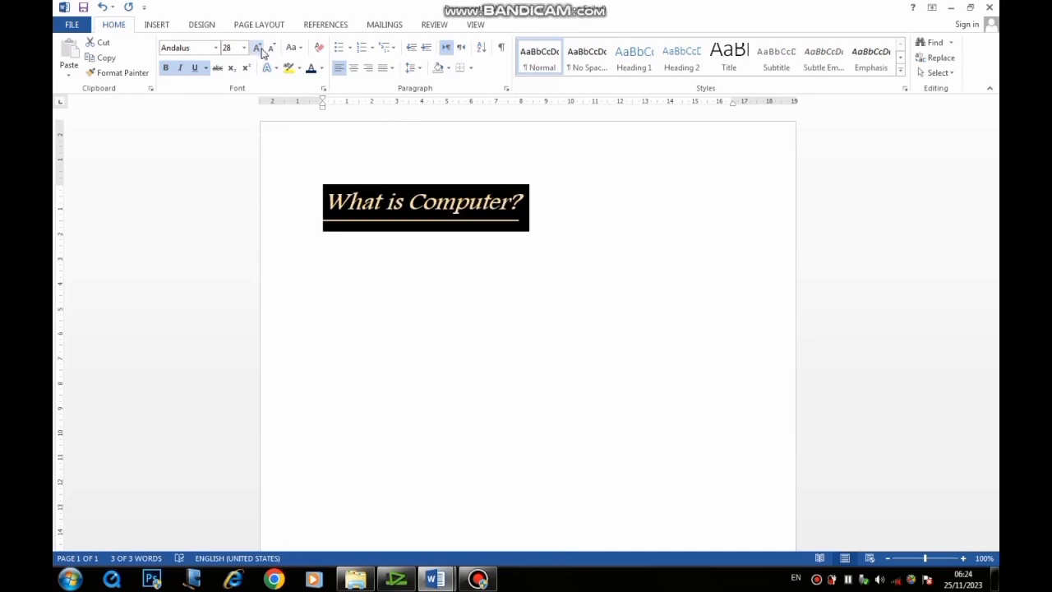
left_click(259, 48)
left_click(259, 48)
left_click(258, 48)
left_click(259, 49)
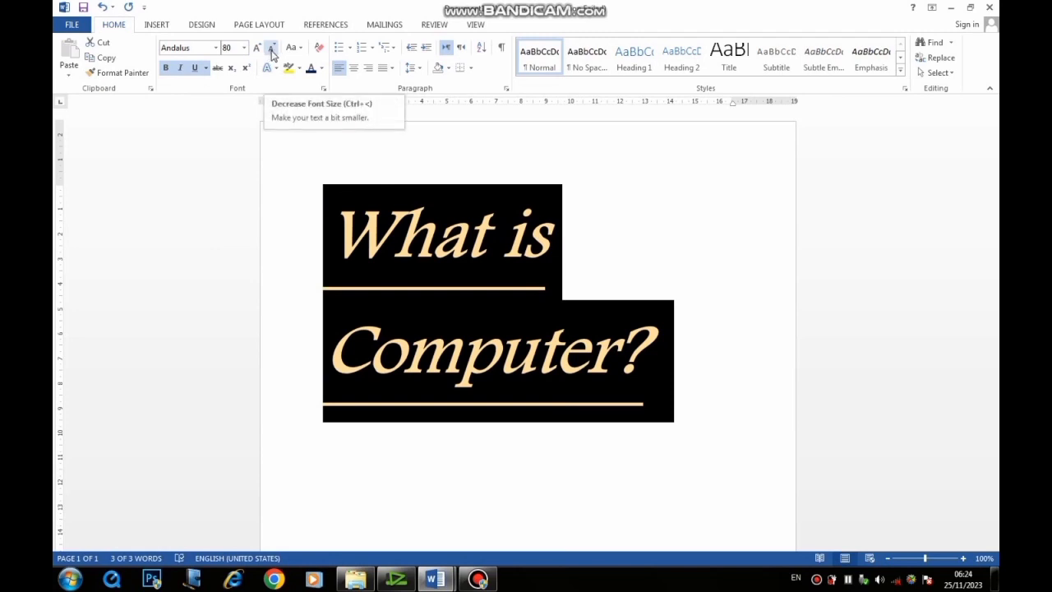
Bring the font size of the line "What is Computer?" down in increments to 28.
left_click(271, 49)
left_click(271, 49)
left_click(271, 49)
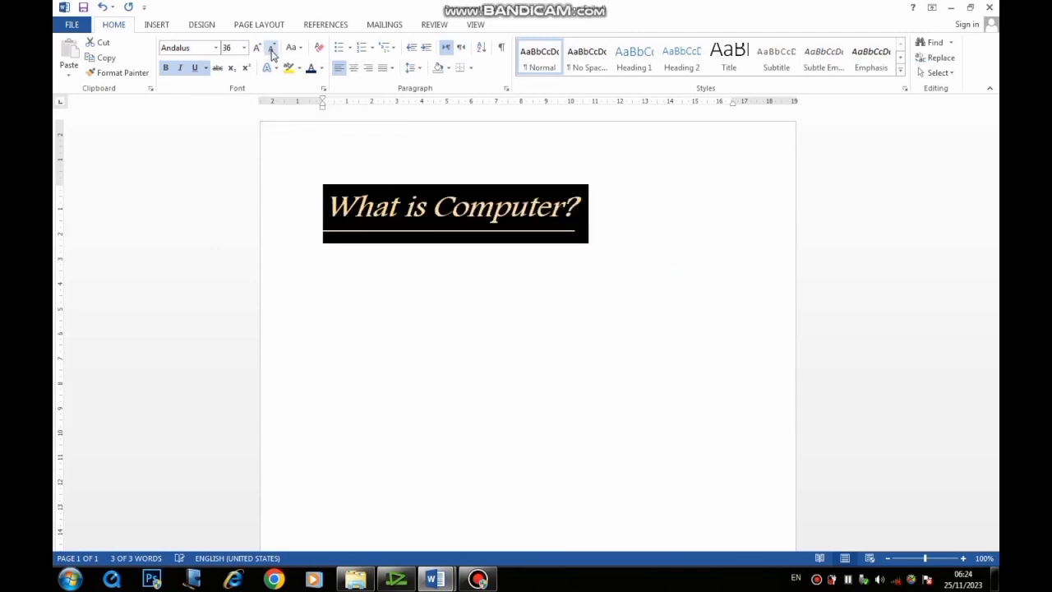
left_click(272, 50)
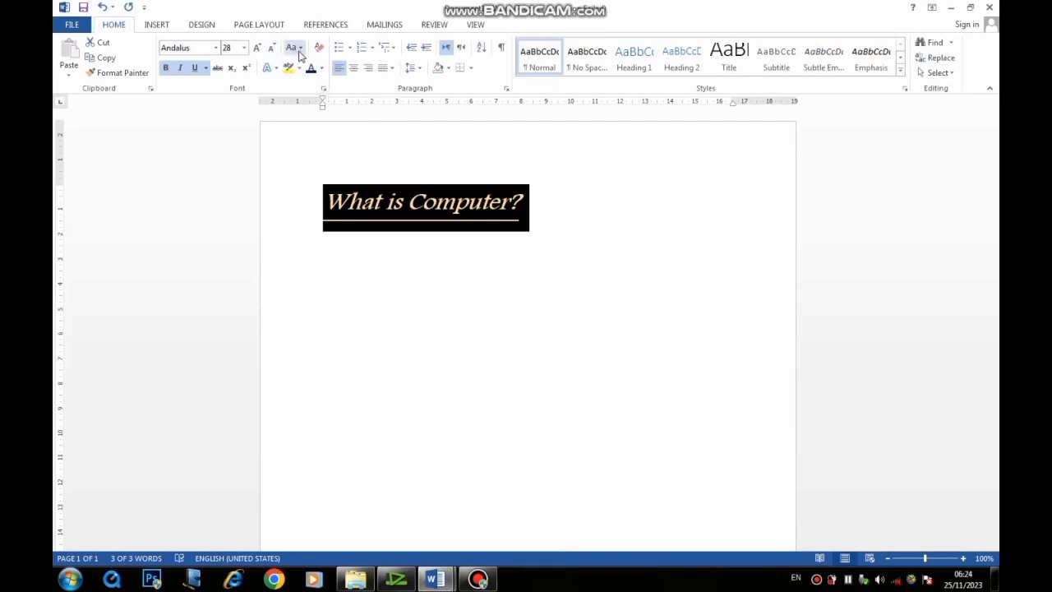
Try sentence case, lowercase, UPPERCASE, Capitalize Each Word and tOGGLE cASE in turn on the line "What is Computer?".
left_click(302, 52)
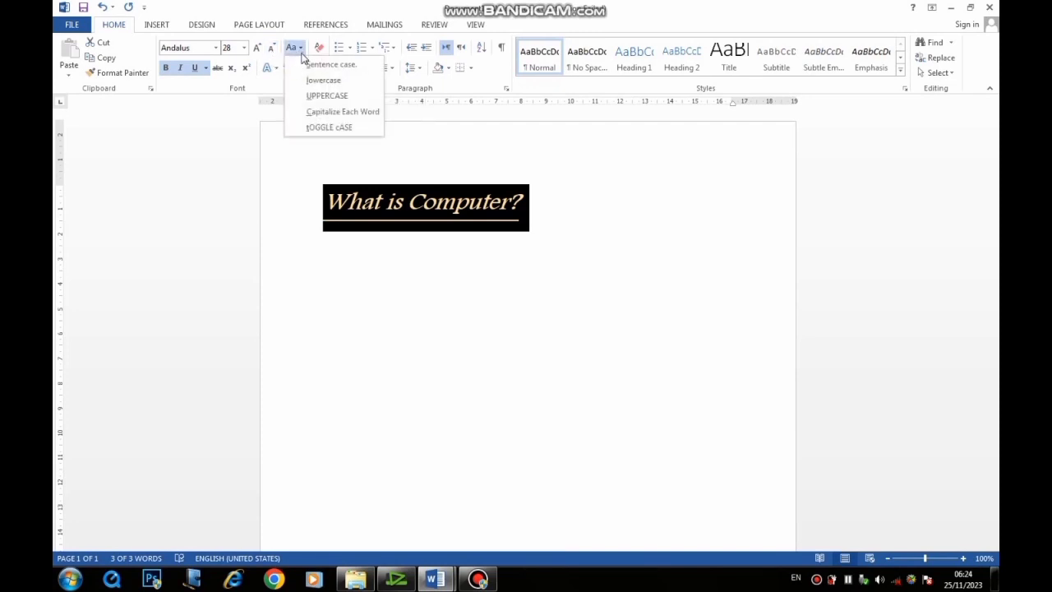
left_click(308, 66)
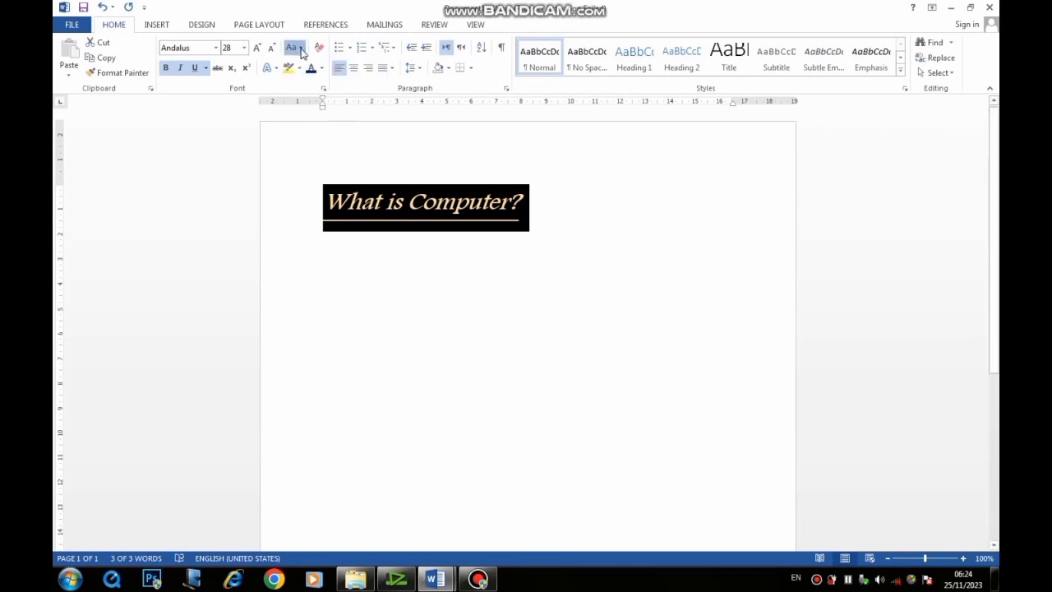
left_click(301, 51)
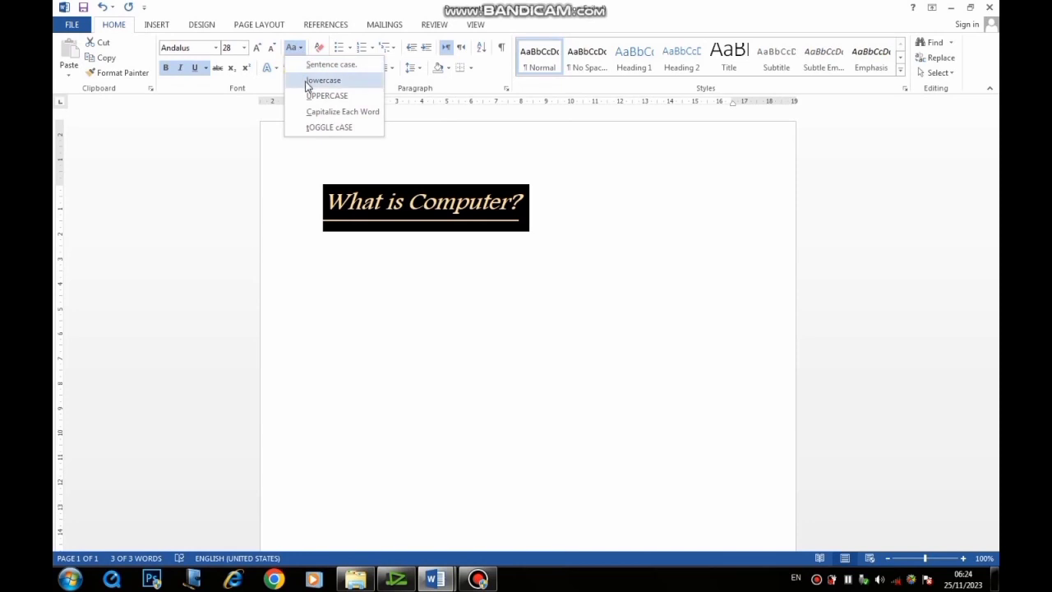
left_click(308, 82)
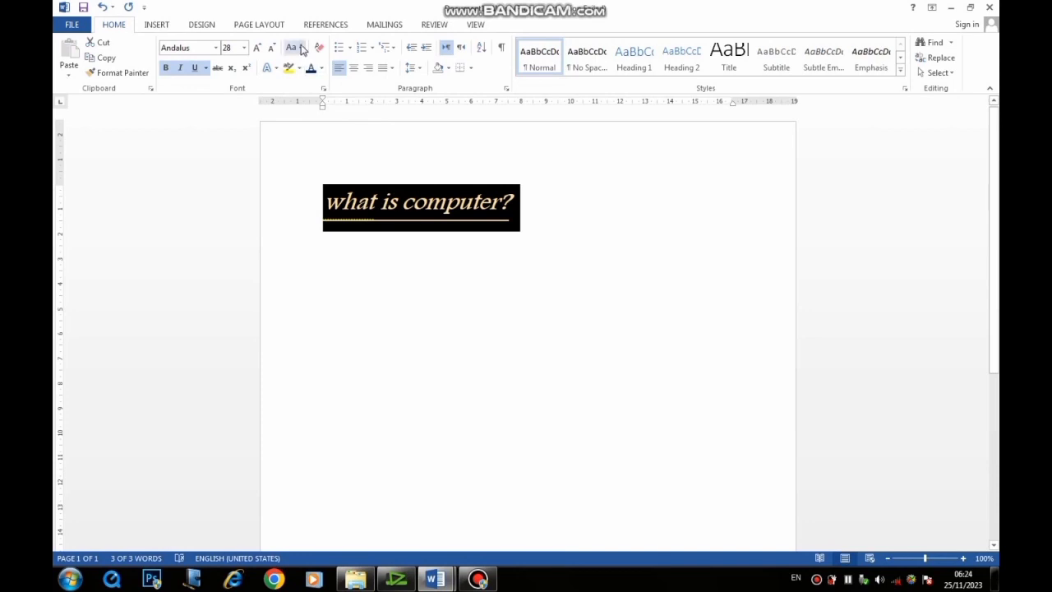
left_click(302, 51)
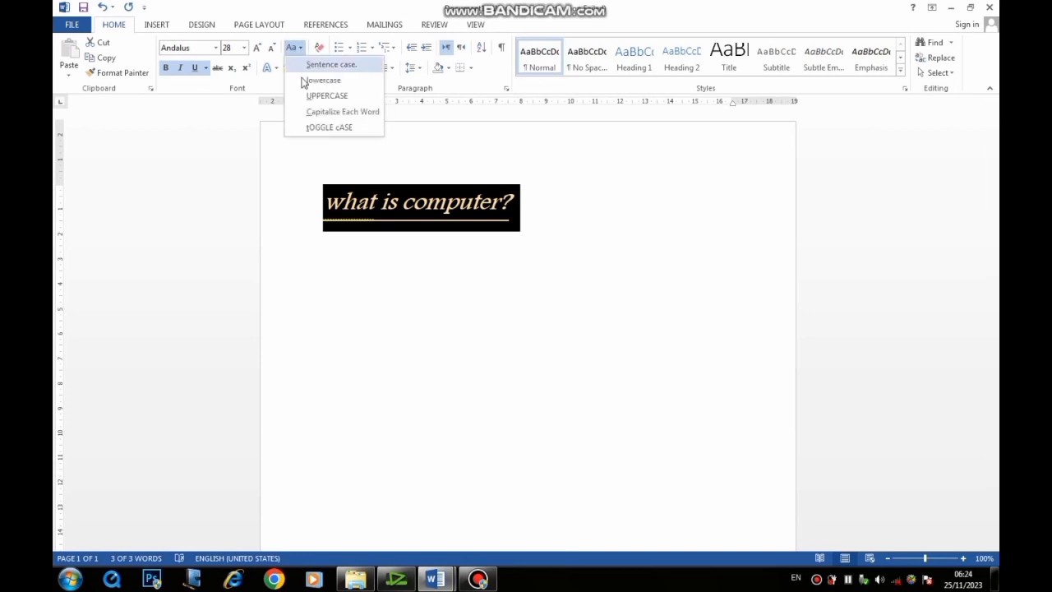
left_click(306, 96)
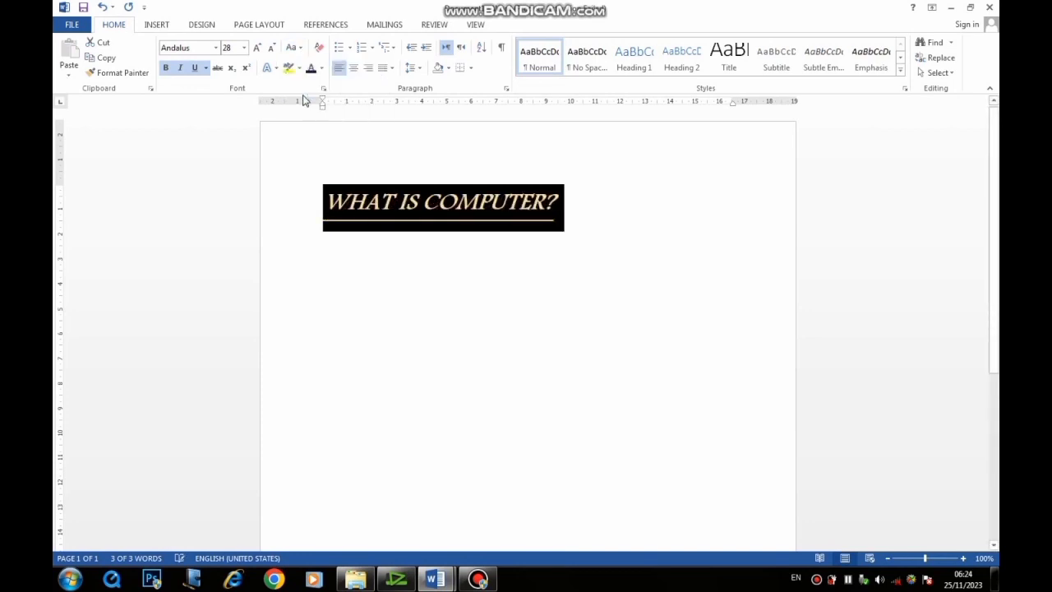
left_click(301, 50)
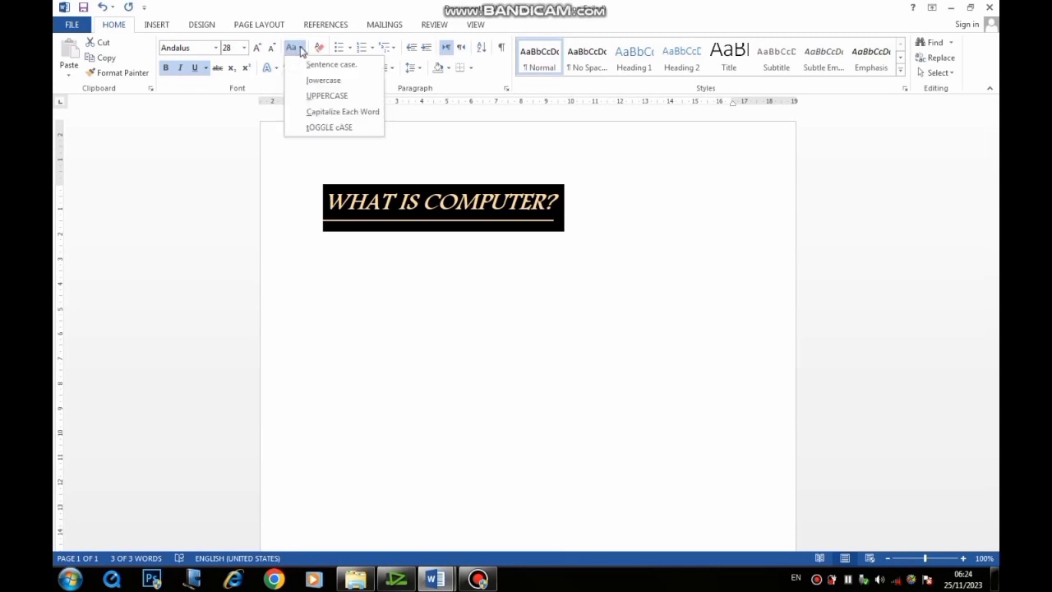
left_click(305, 114)
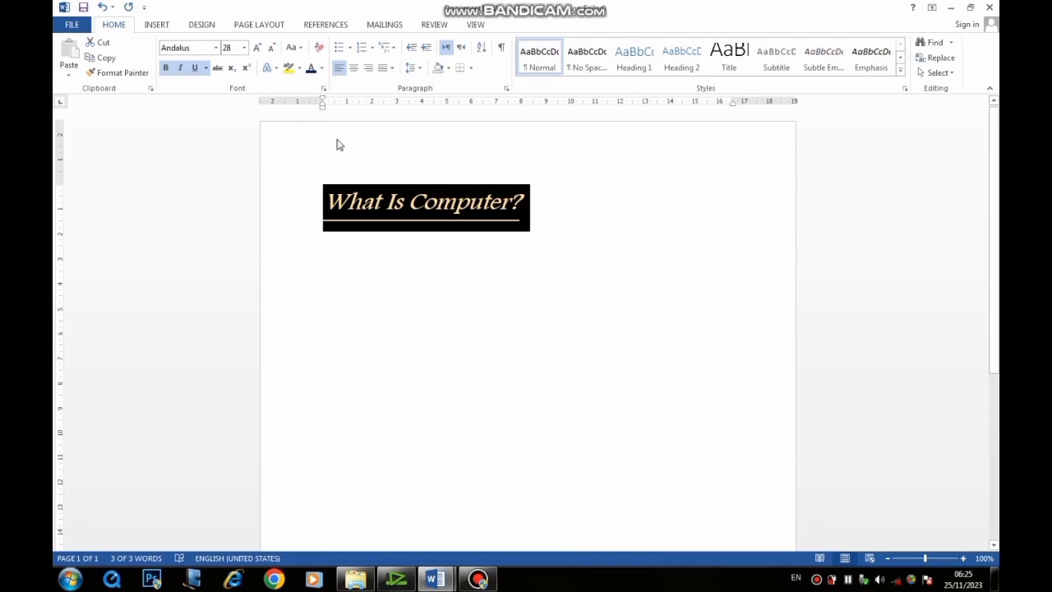
left_click(294, 47)
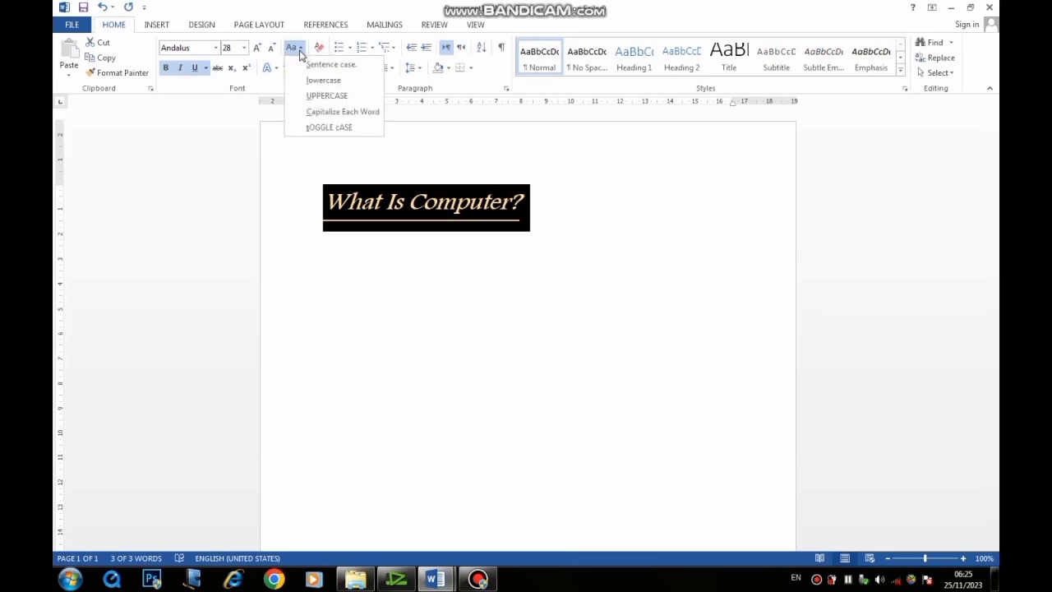
left_click(311, 129)
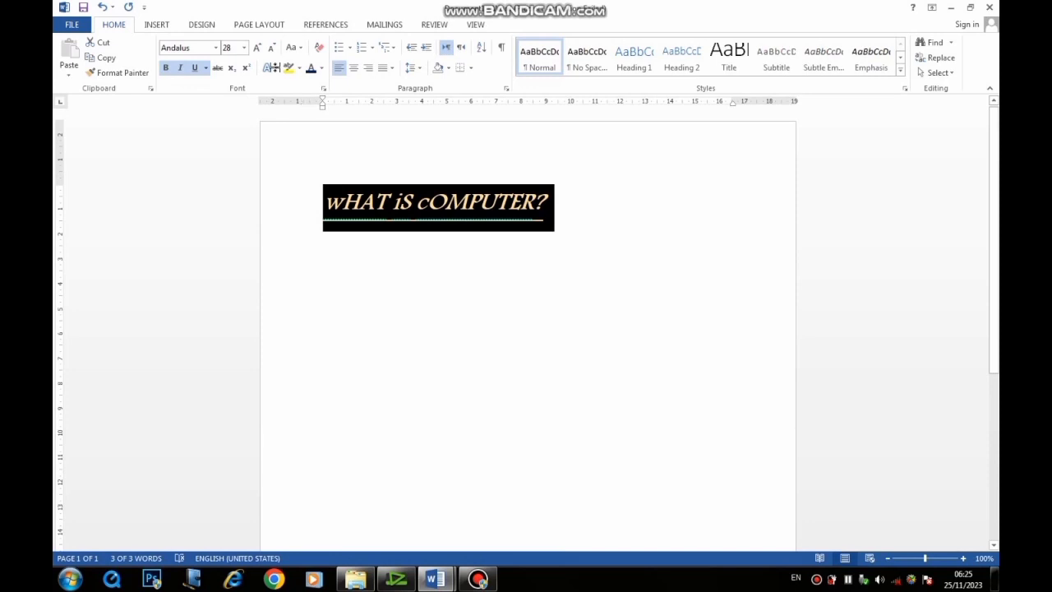
Convert the heading line to sentence case so it reads "What is computer?".
left_click(303, 48)
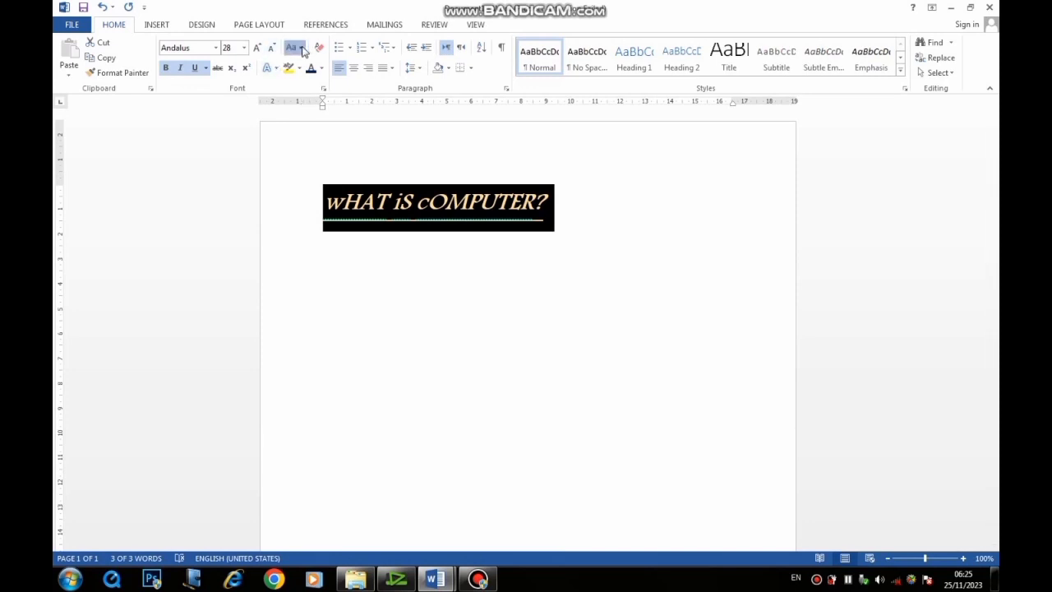
left_click(306, 66)
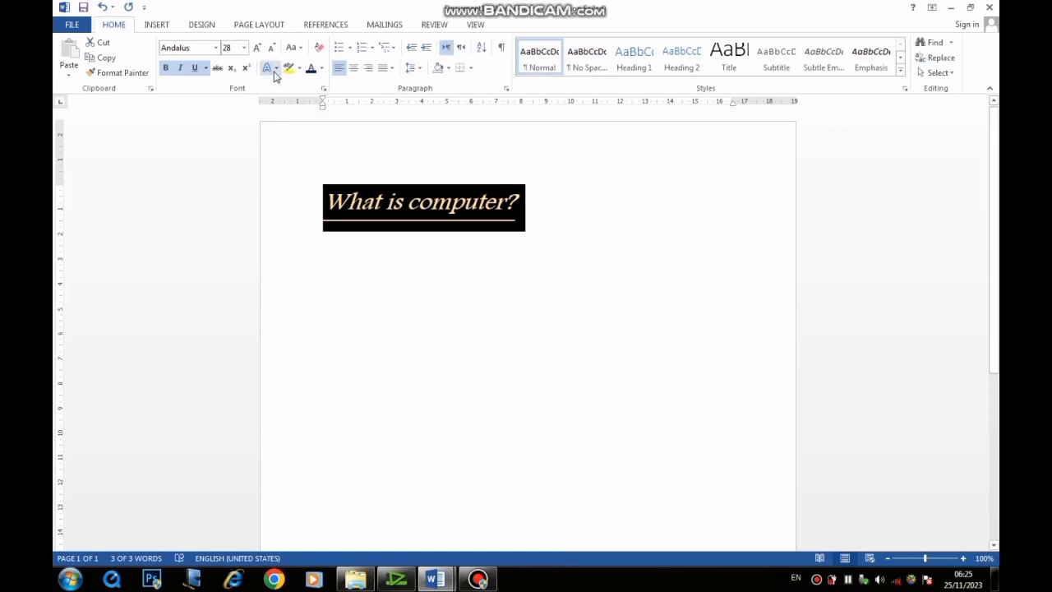
Apply the preset text effect with blue fill and reflection to the line "What is computer?".
left_click(277, 72)
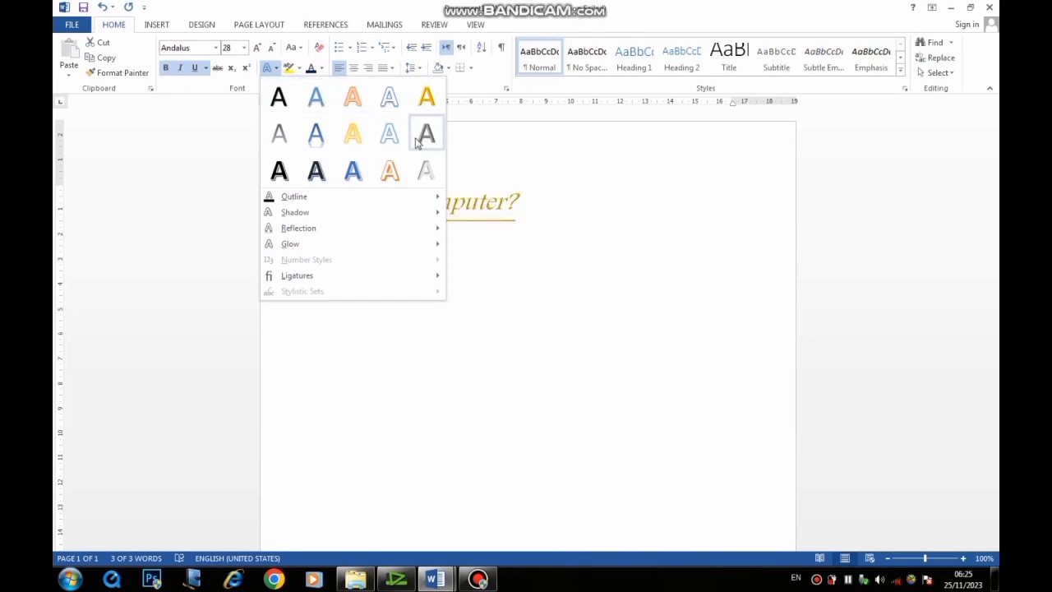
left_click(311, 138)
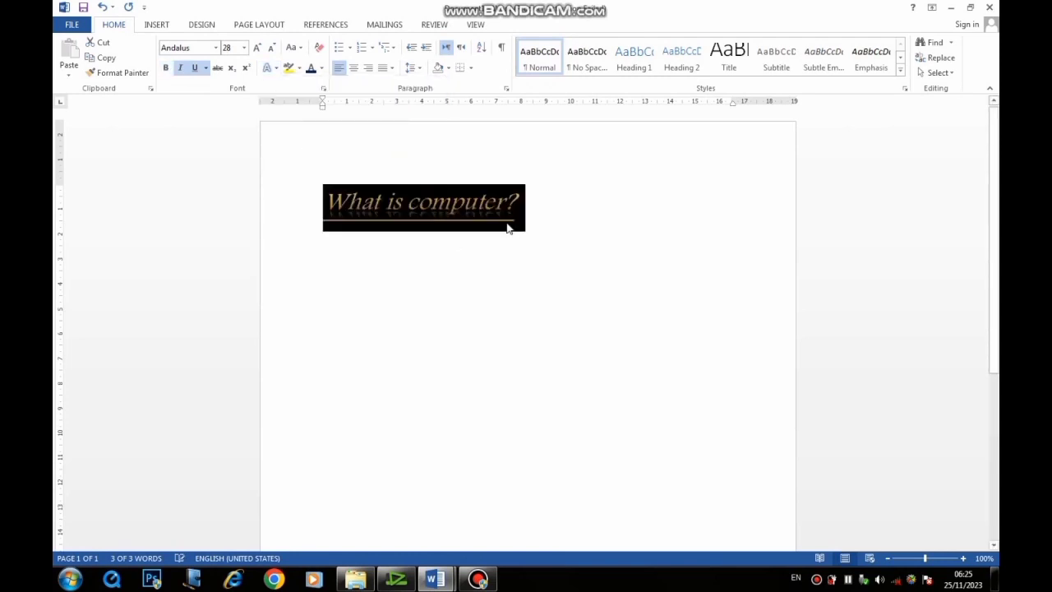
left_click(433, 260)
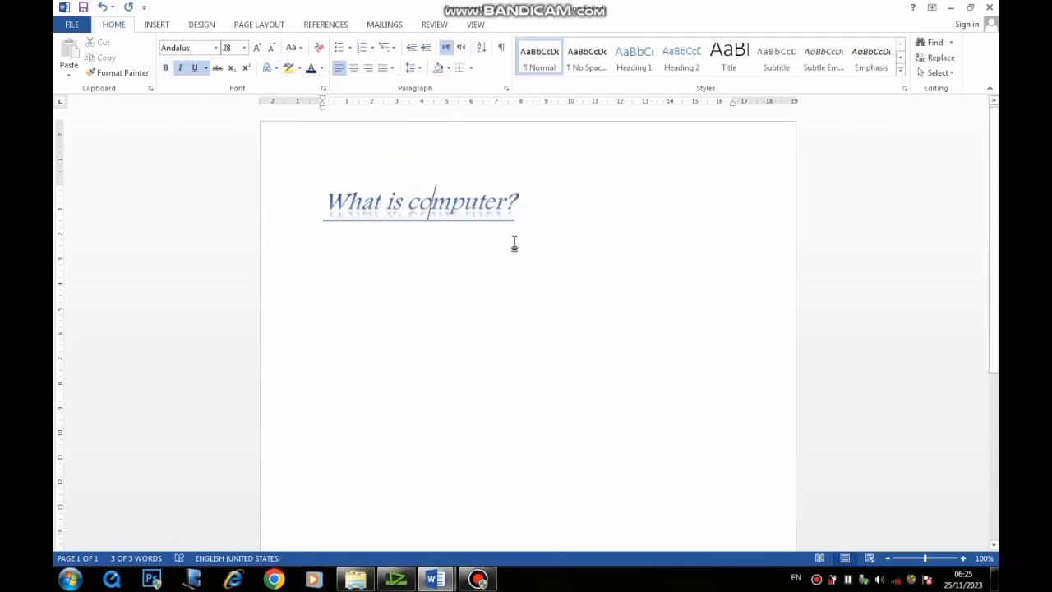
Give the letters of "What is computer?" an outline in the standard red.
left_click(312, 204)
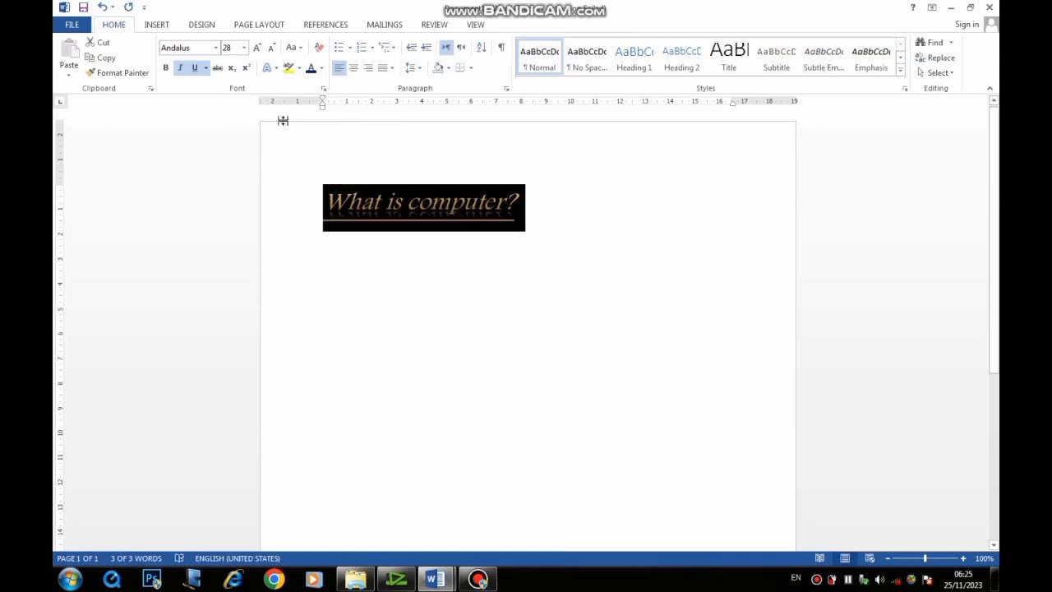
left_click(277, 69)
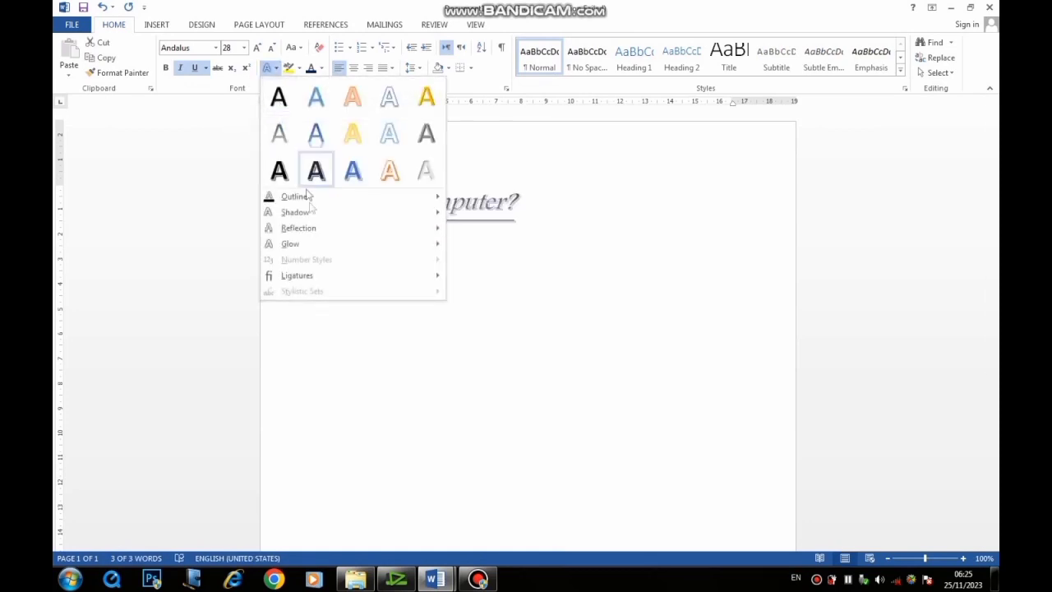
mouse_move(350, 201)
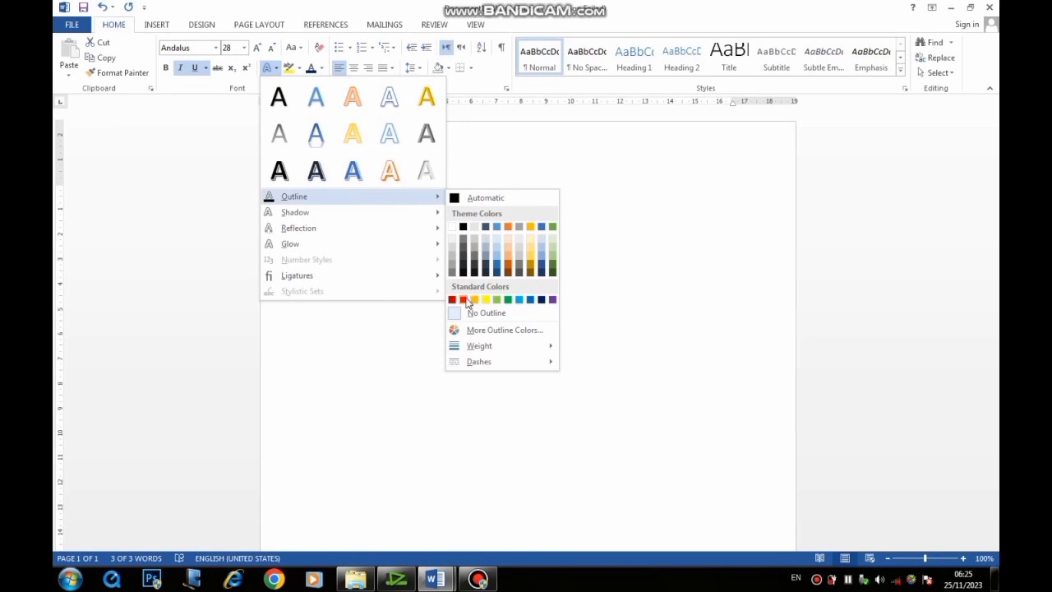
left_click(466, 301)
left_click(465, 289)
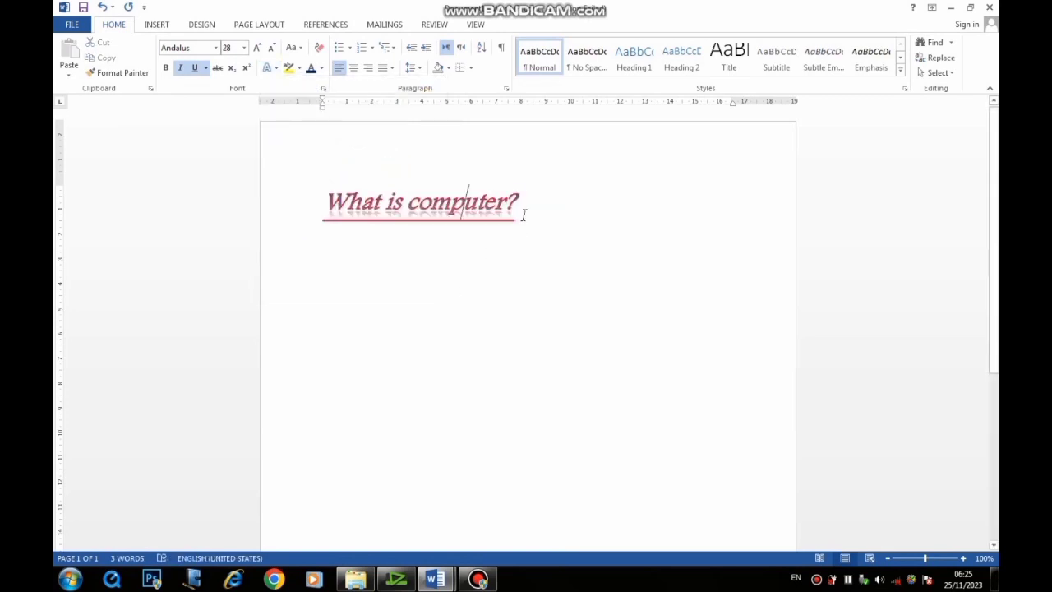
Set the outline weight of the text "What is computer?" to 2¼ pt.
left_click_drag(520, 211, 325, 207)
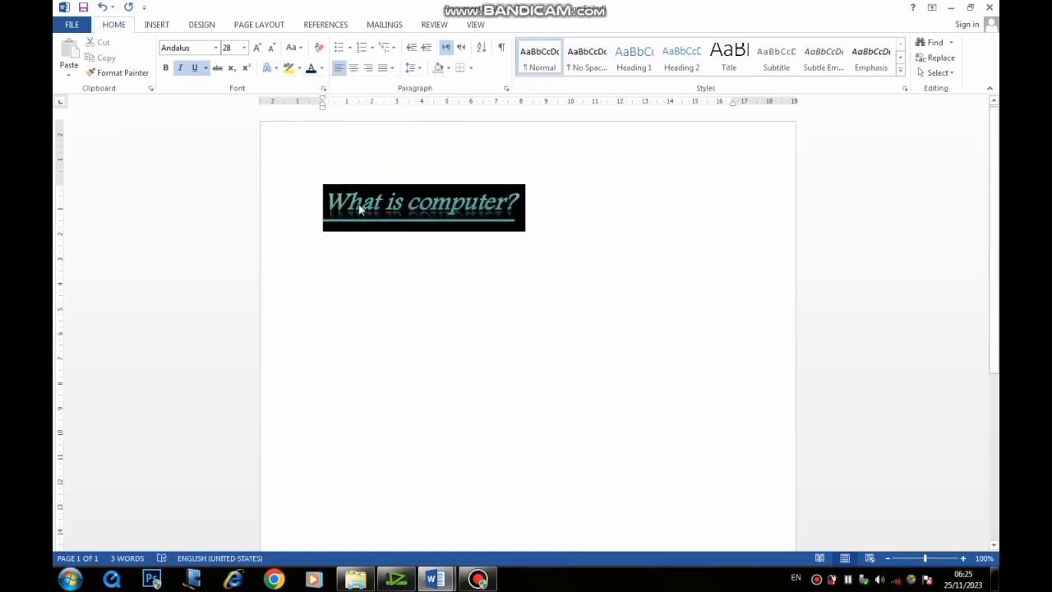
left_click(277, 70)
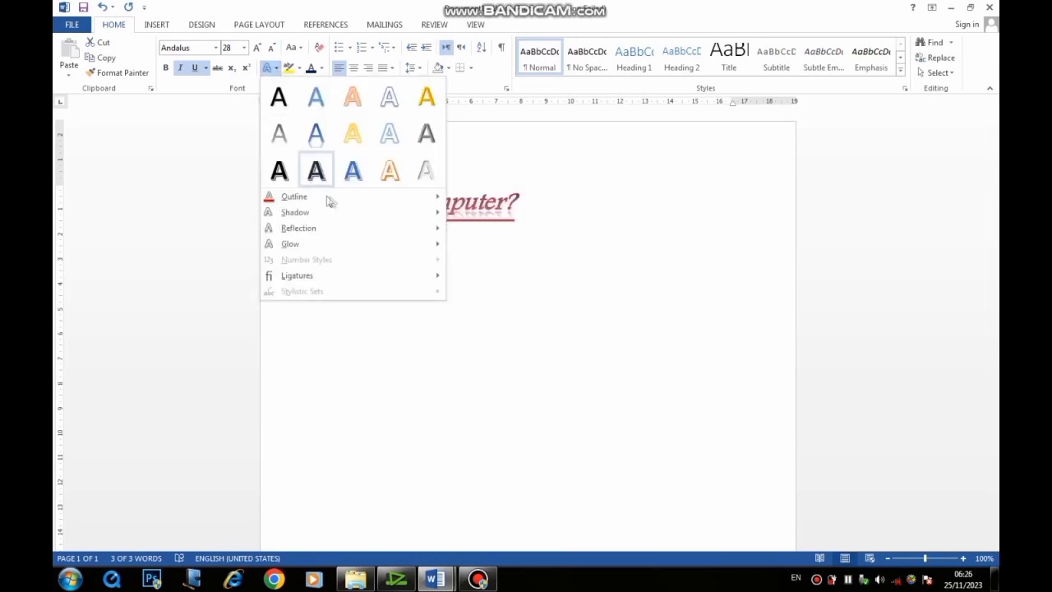
mouse_move(331, 202)
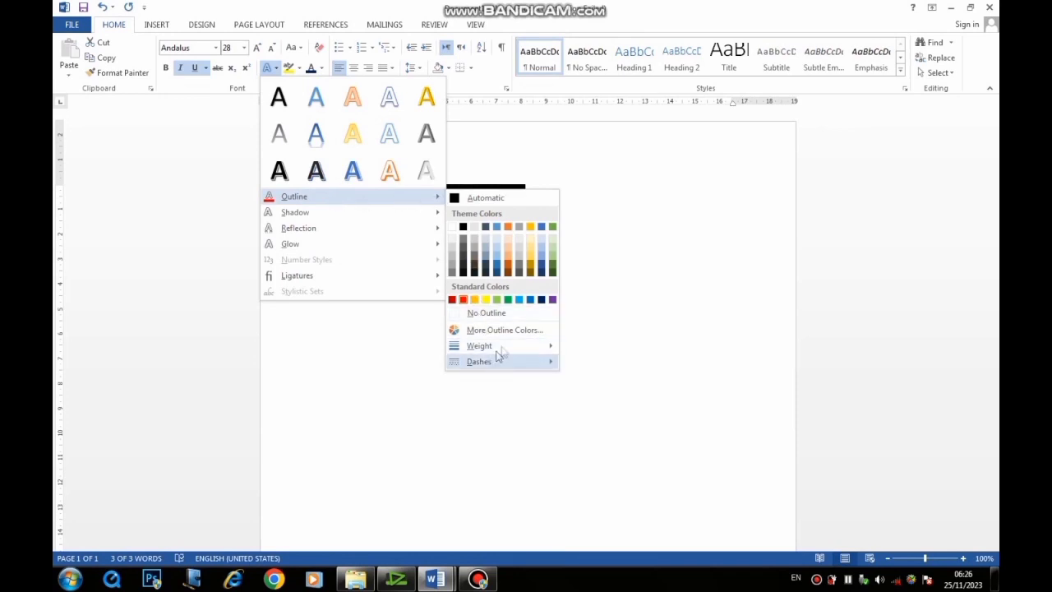
mouse_move(509, 348)
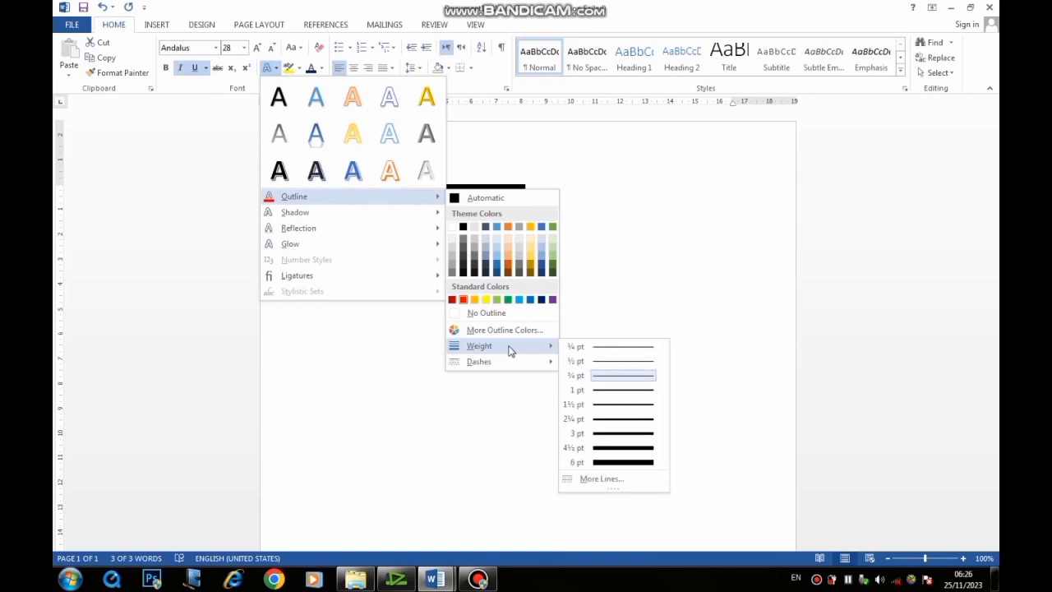
left_click(601, 424)
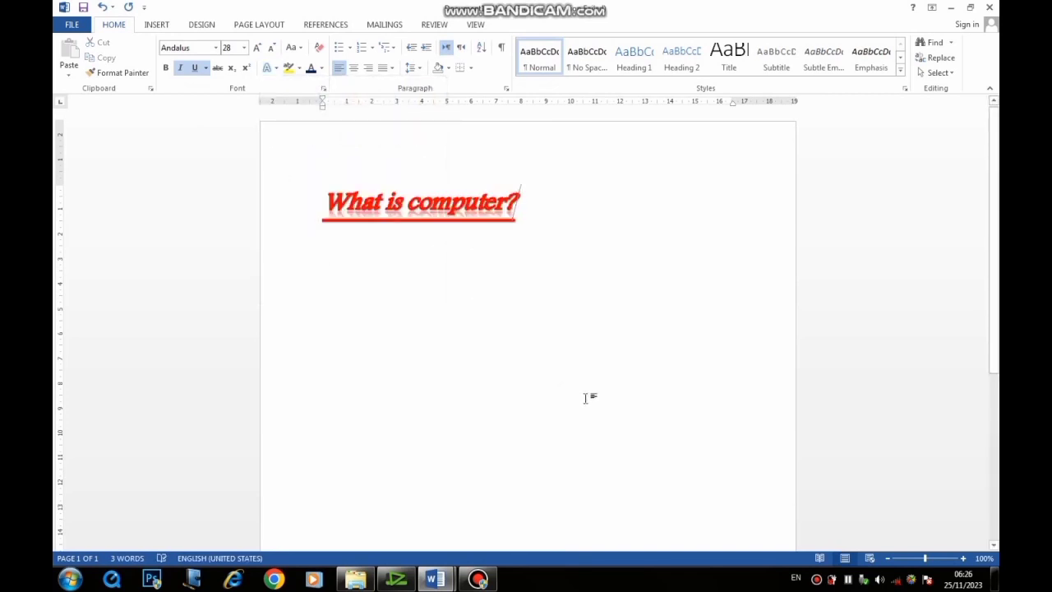
Set the outline weight of the text "What is computer?" to 1 pt.
left_click_drag(519, 216, 339, 195)
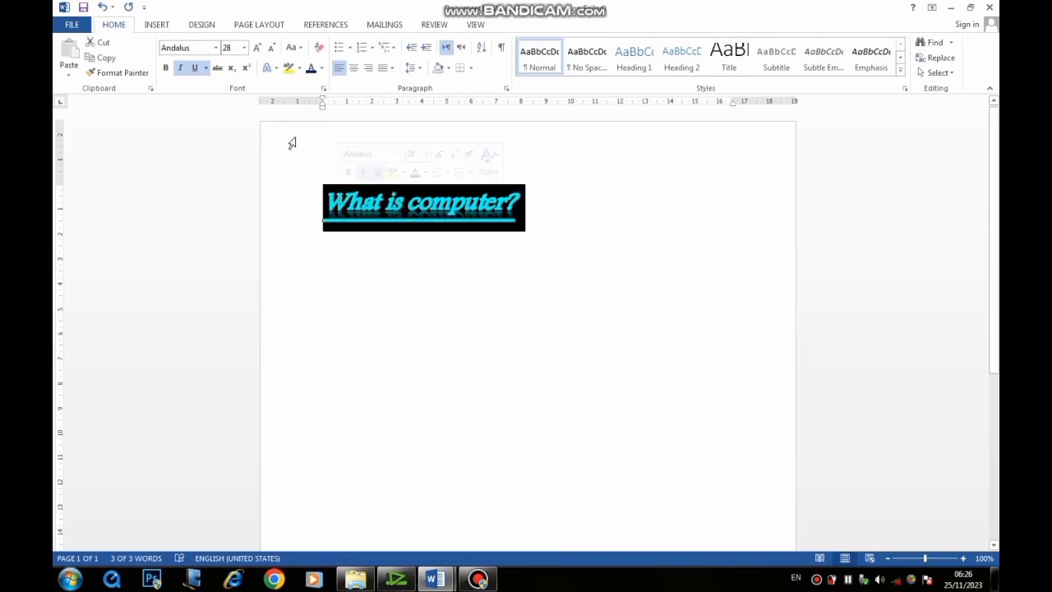
left_click(275, 68)
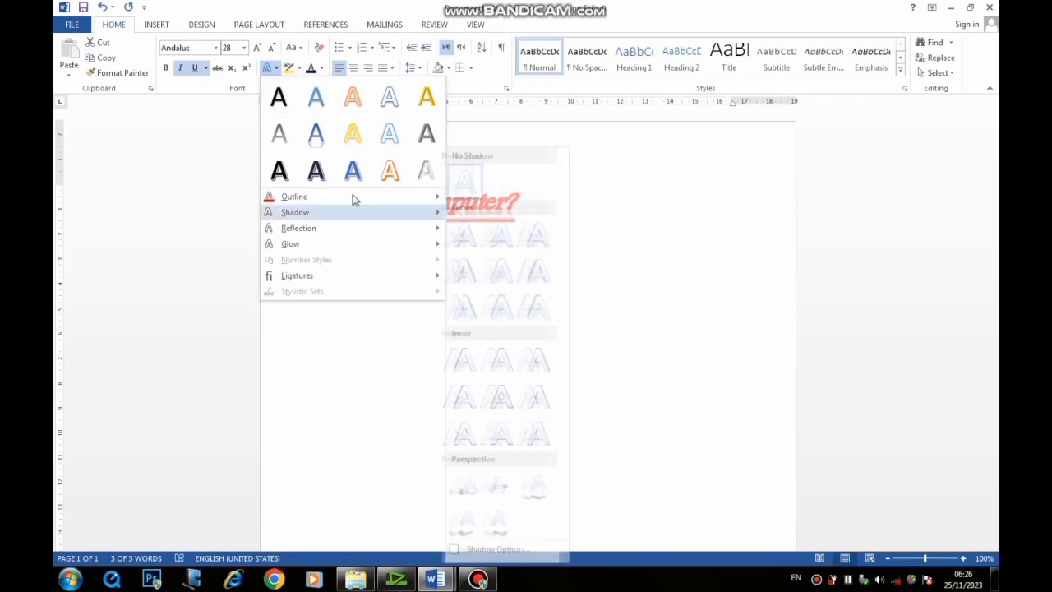
mouse_move(392, 198)
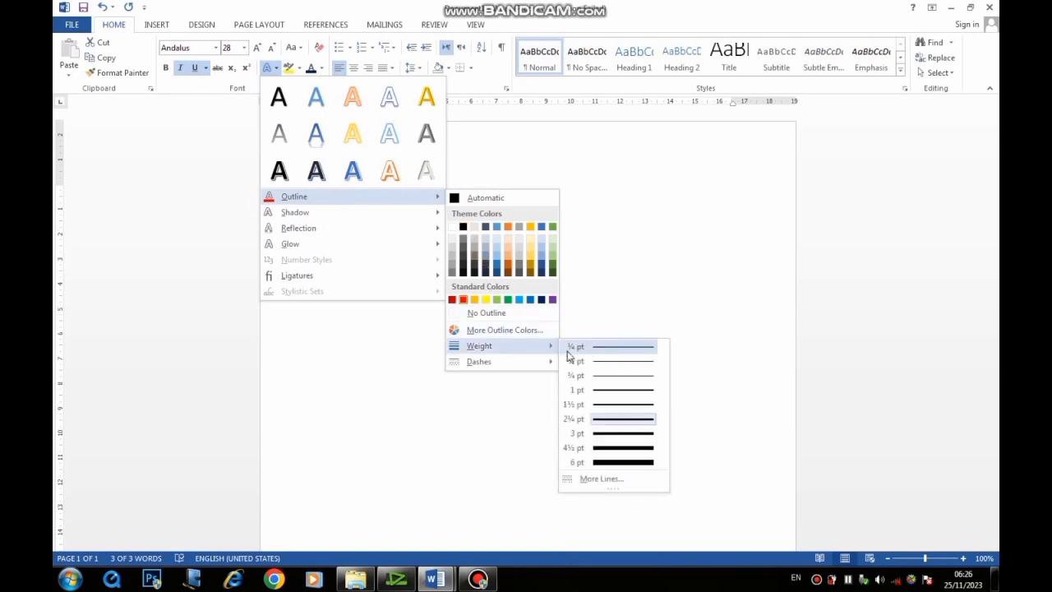
left_click(602, 391)
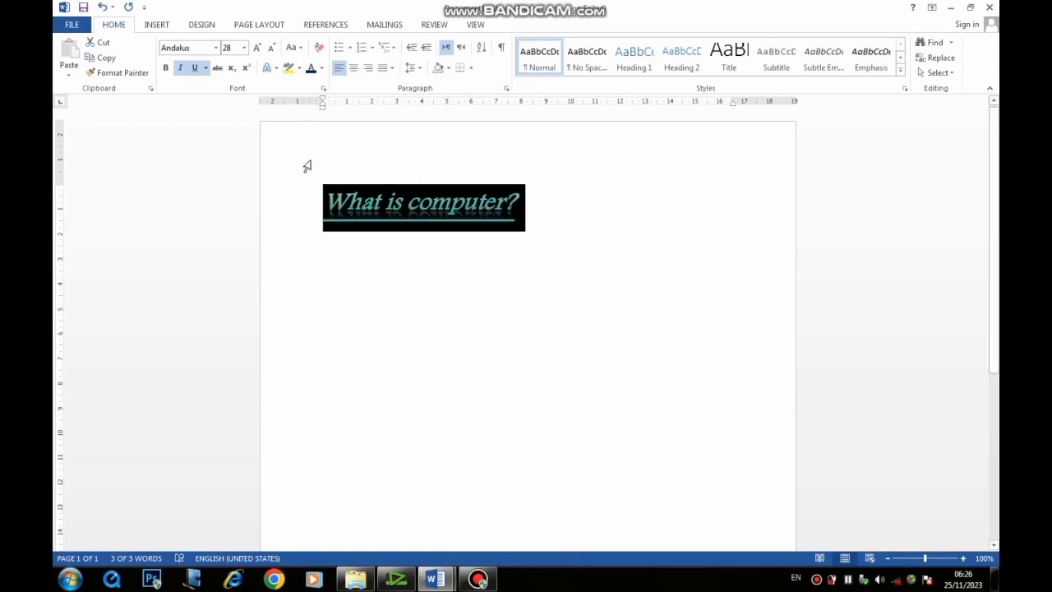
left_click(378, 200)
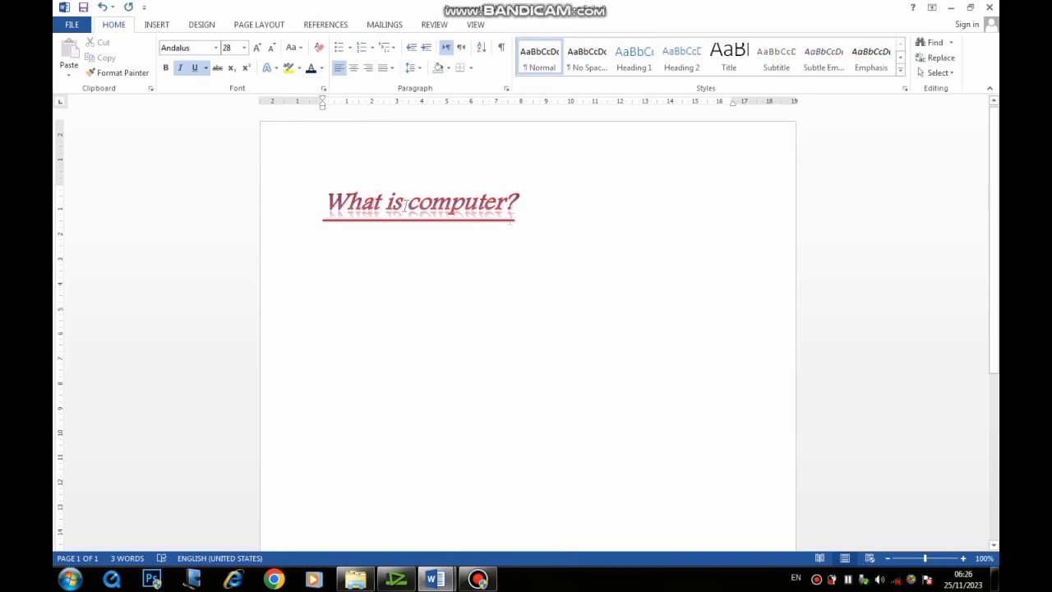
Apply the outer shadow offset straight downward to the line "What is computer?".
left_click_drag(508, 210, 325, 204)
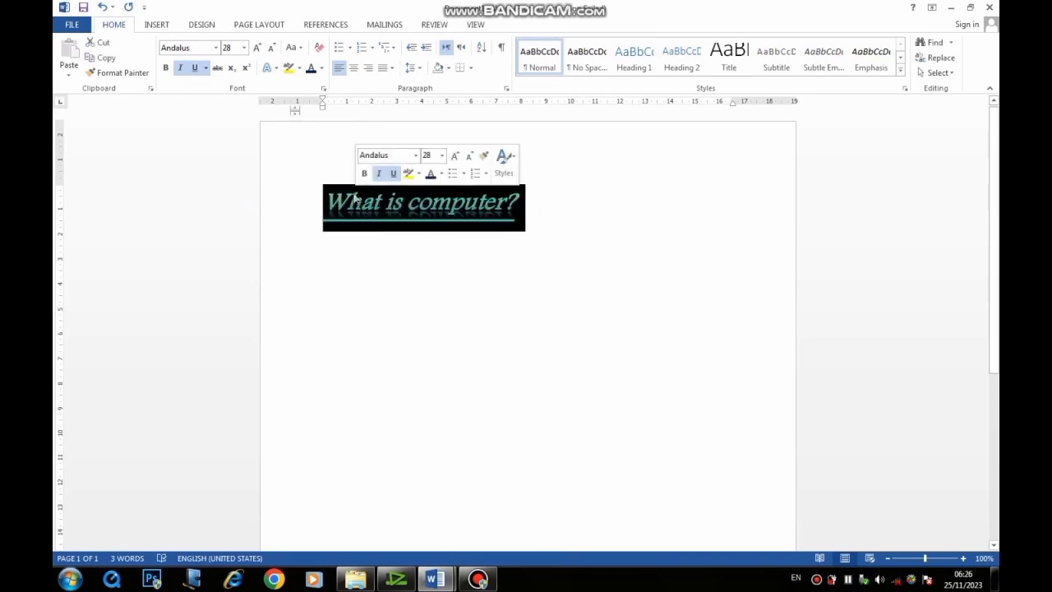
left_click(277, 68)
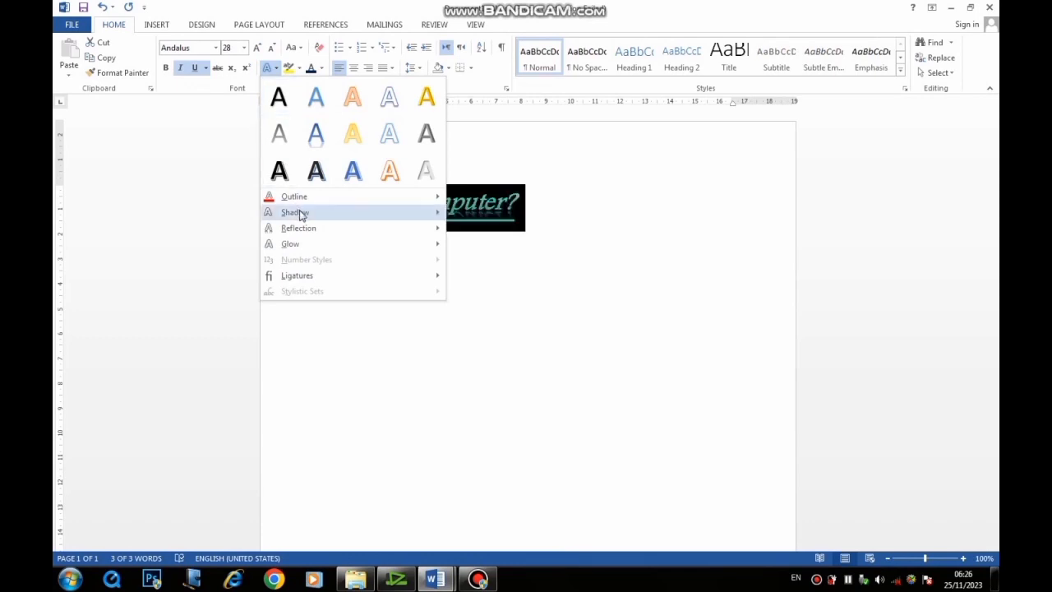
mouse_move(301, 215)
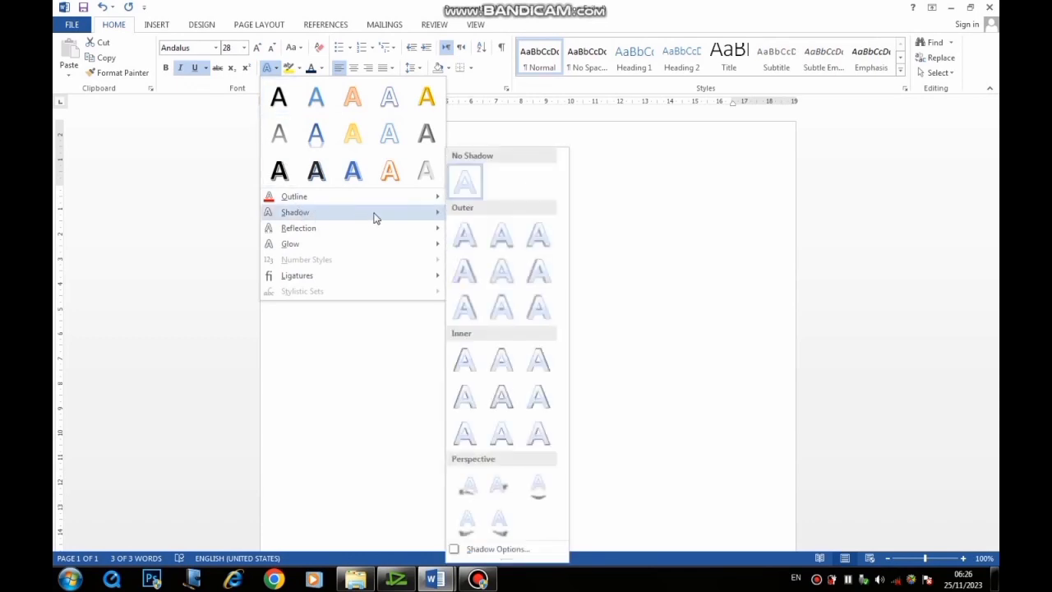
left_click(501, 237)
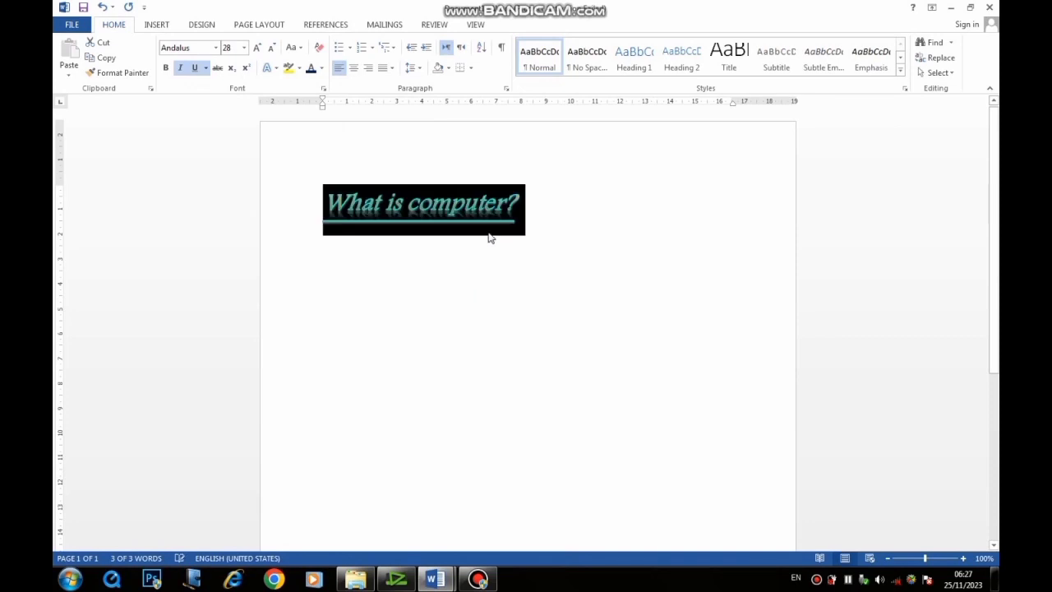
left_click(475, 250)
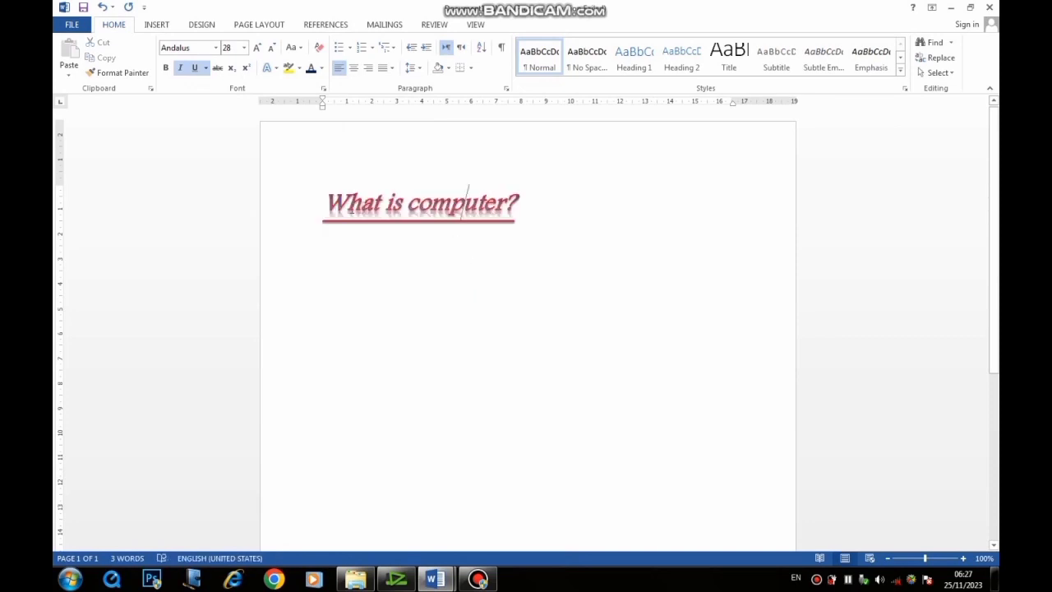
Change the shadow of "What is computer?" to the outer preset offset diagonally up and to the right.
left_click_drag(450, 216, 327, 145)
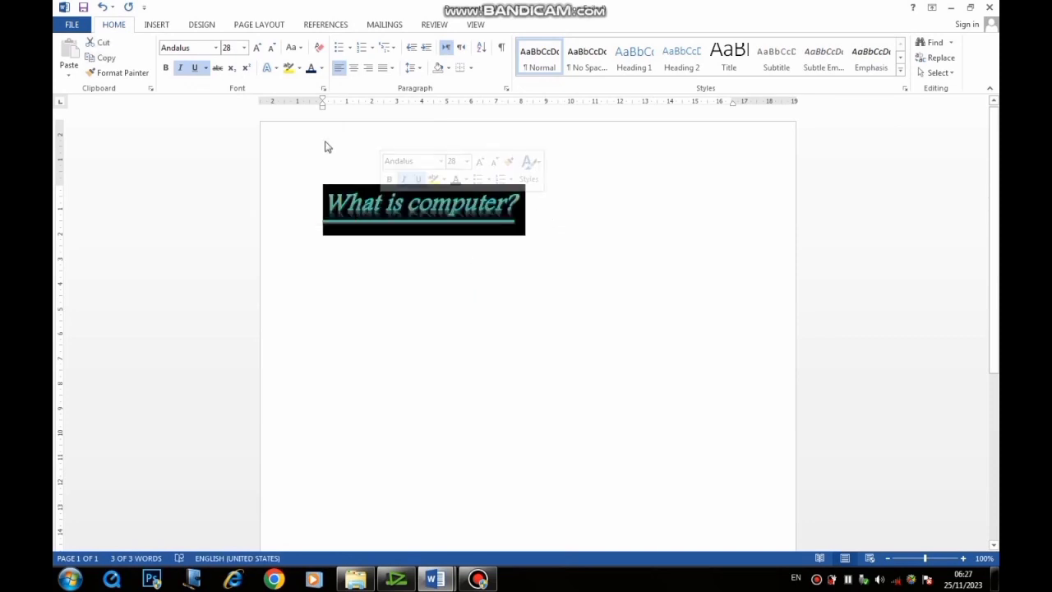
left_click(276, 69)
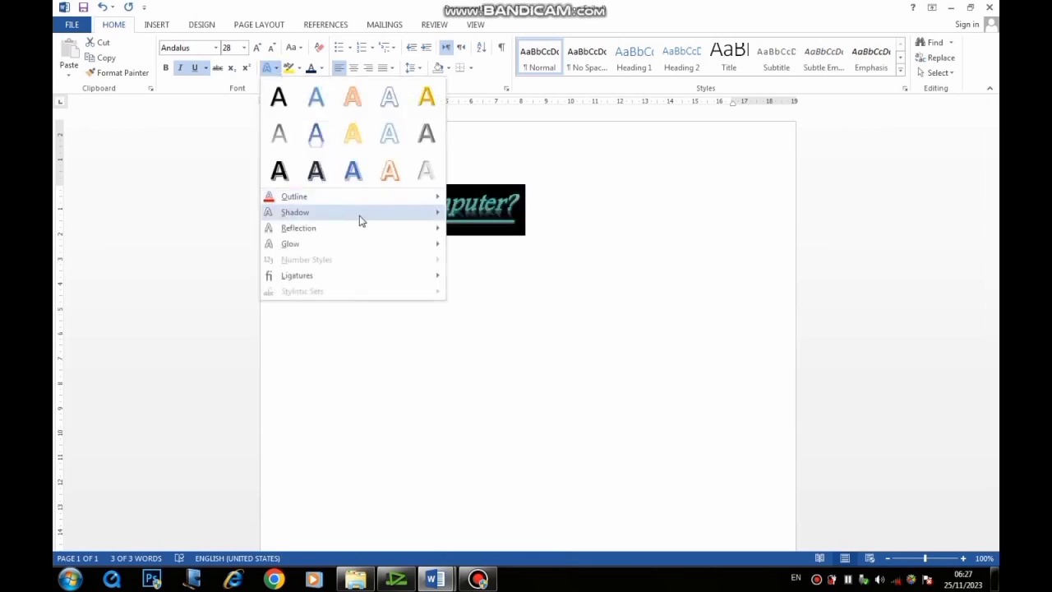
mouse_move(436, 217)
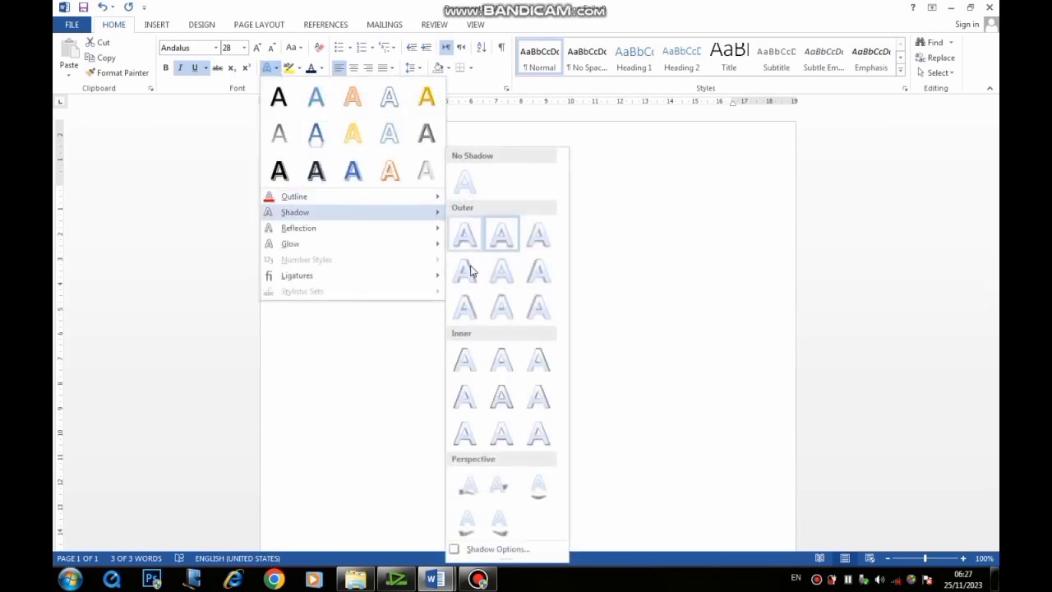
left_click(465, 307)
left_click(505, 309)
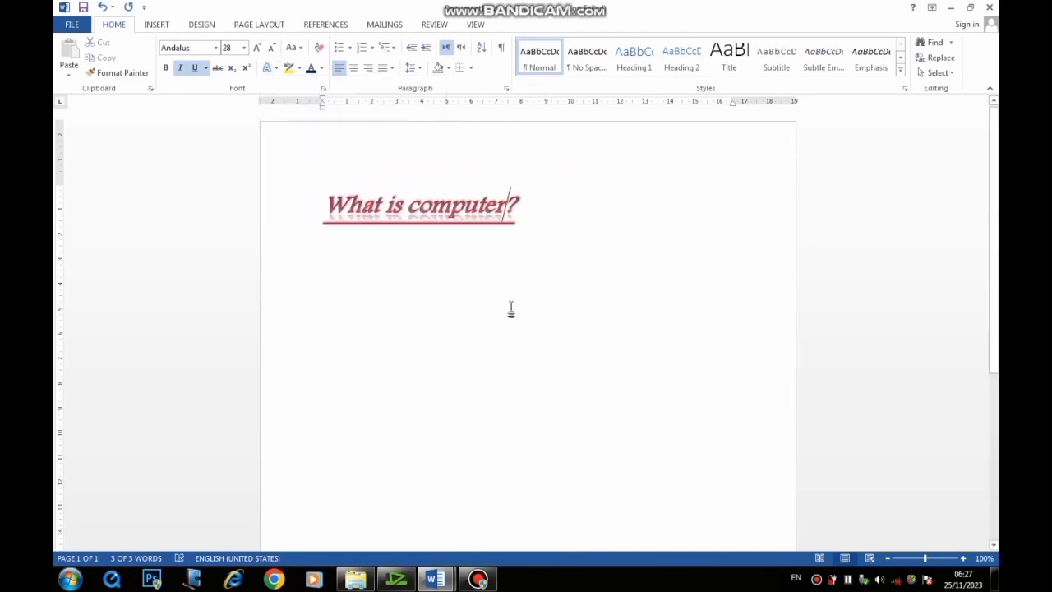
Select the whole line "What is computer?".
left_click_drag(533, 199, 355, 190)
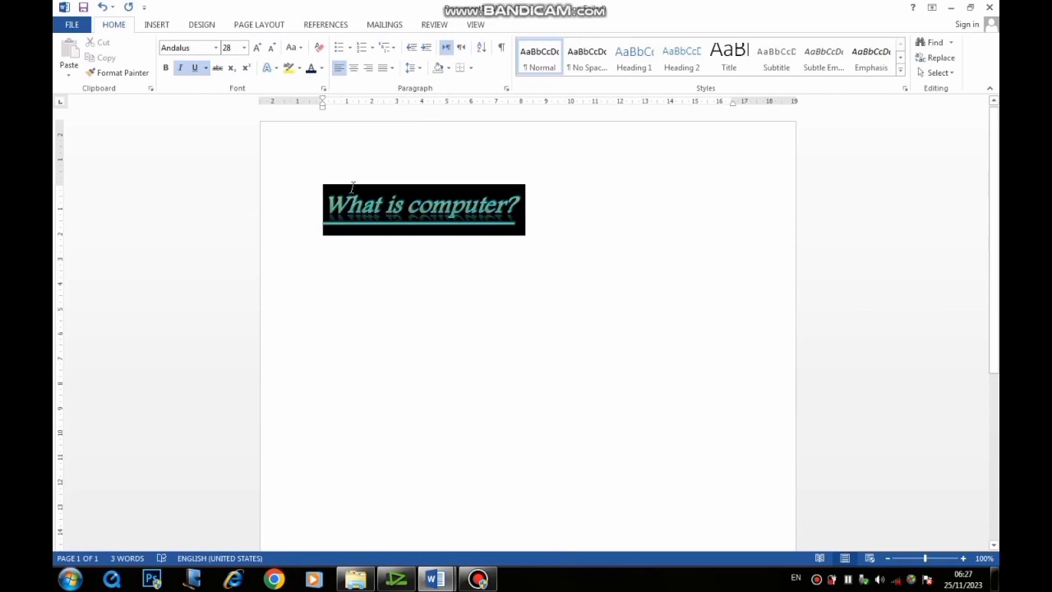